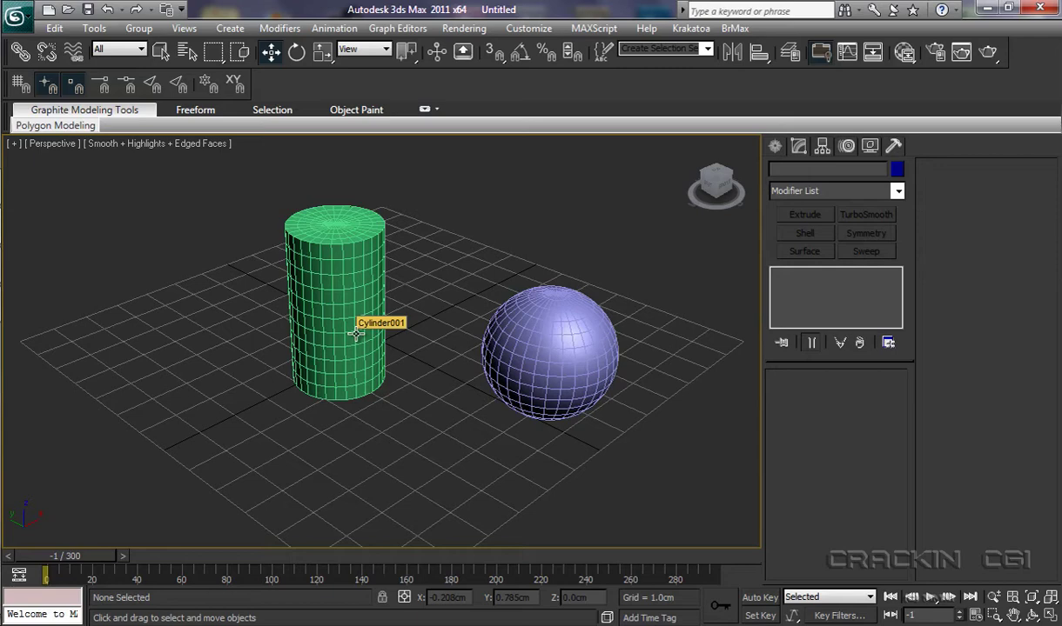
Apply an FFD 2x2x2 modifier to the green cylinder
{"action": "left_click", "coordinate": [355, 333]}
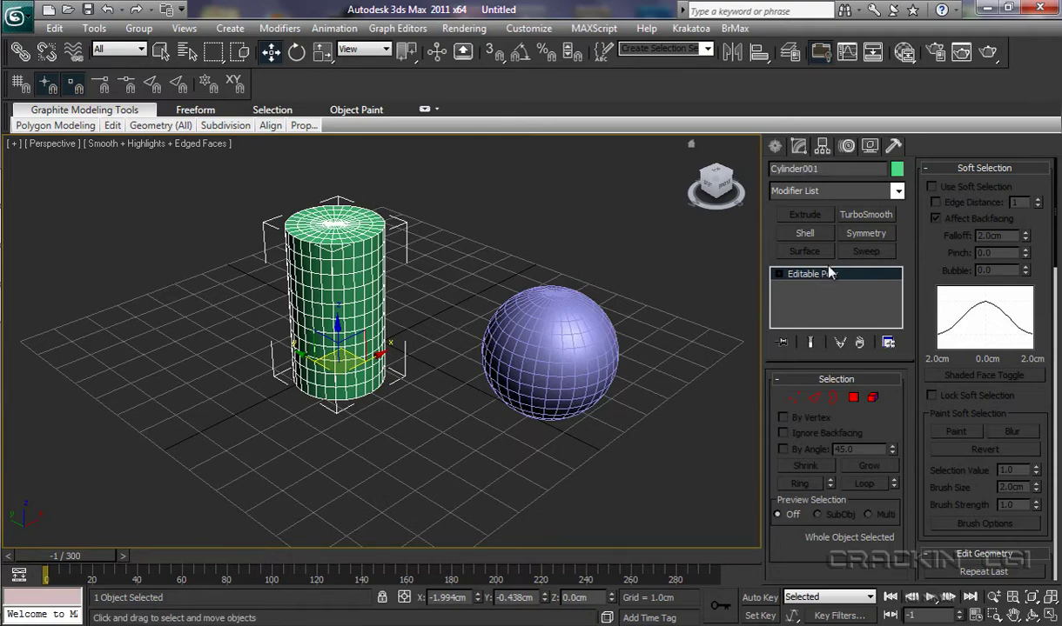
{"action": "left_click", "coordinate": [897, 190]}
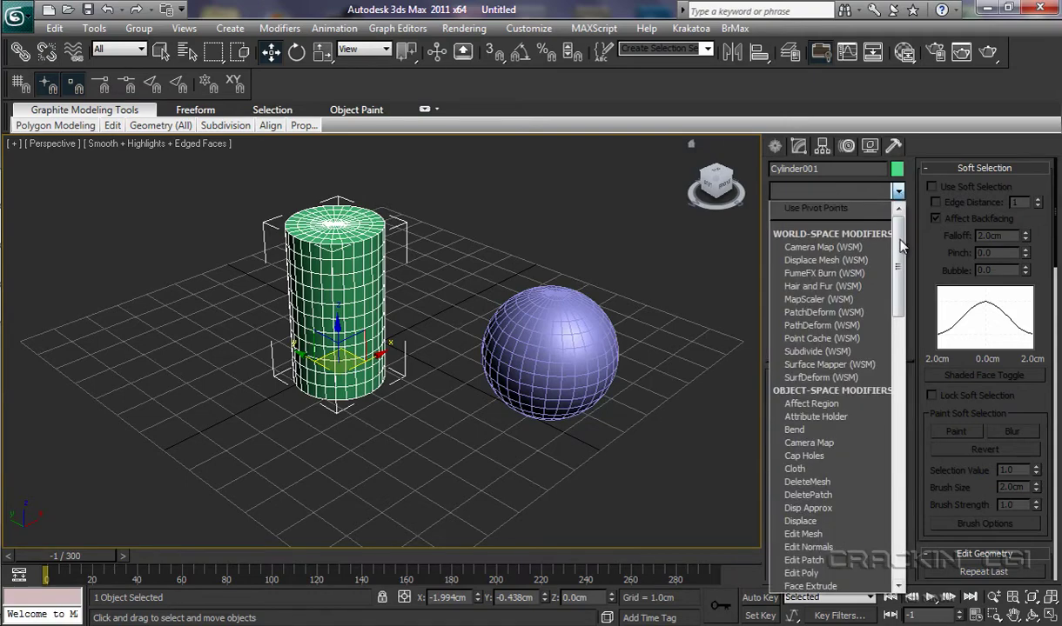
{"action": "scroll", "coordinate": [901, 258], "scroll_direction": "down", "scroll_amount": 2}
{"action": "left_click_drag", "start_coordinate": [903, 259], "coordinate": [905, 329]}
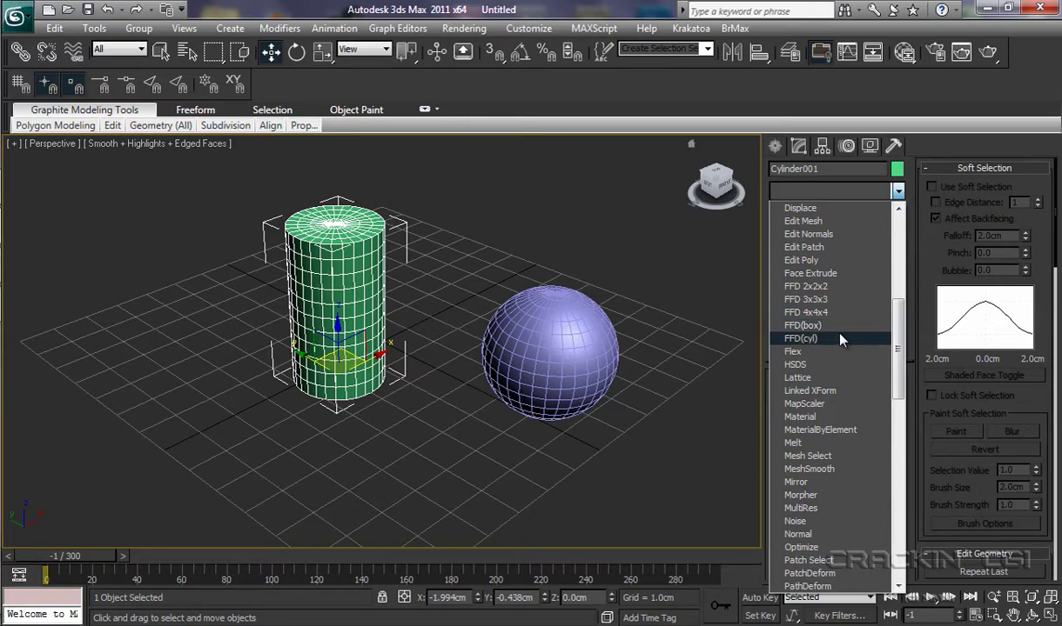
{"action": "left_click", "coordinate": [830, 290]}
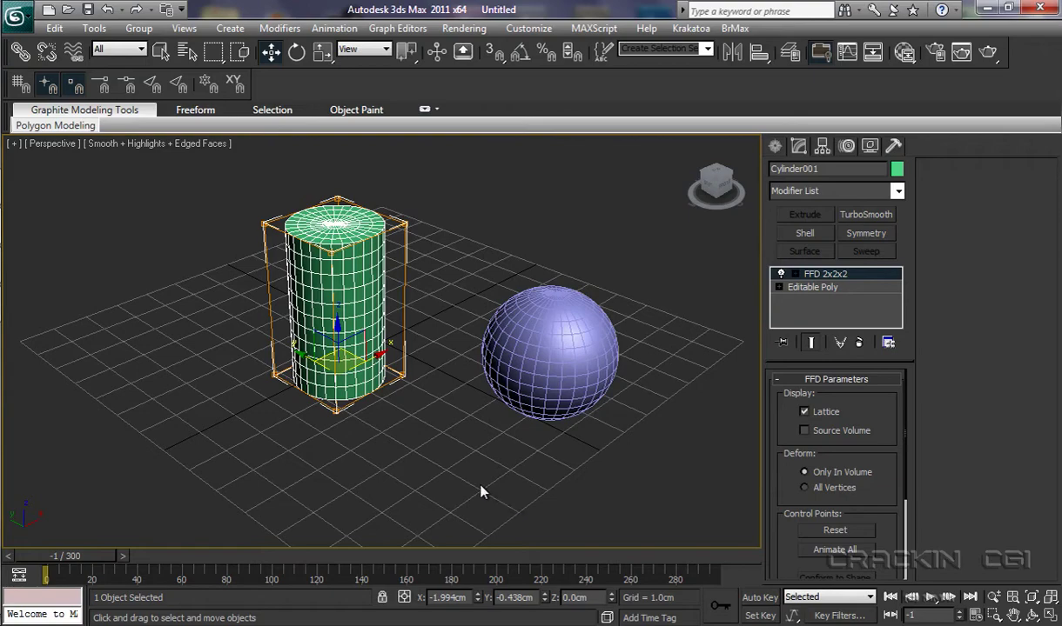
Reselect the cylinder and activate the Control Points level of its FFD 2x2x2 modifier
{"action": "mouse_move", "coordinate": [480, 486]}
{"action": "middle_mouse_down", "text": "alt"}
{"action": "mouse_move", "coordinate": [499, 454]}
{"action": "mouse_move", "coordinate": [494, 485]}
{"action": "middle_mouse_up", "text": "alt"}
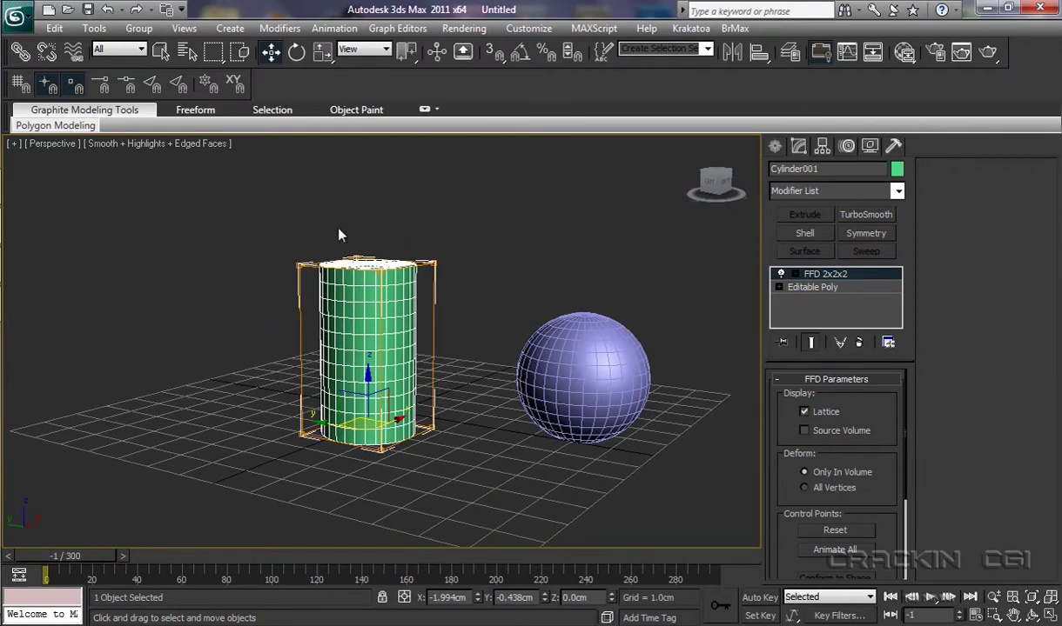
{"action": "left_click", "coordinate": [299, 270]}
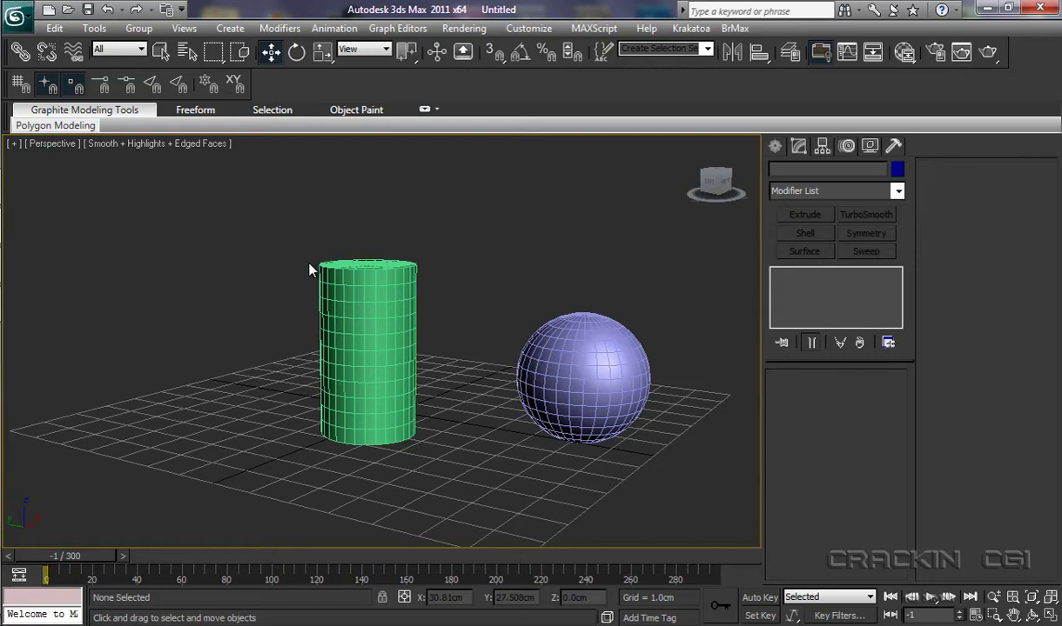
{"action": "left_click", "coordinate": [353, 302]}
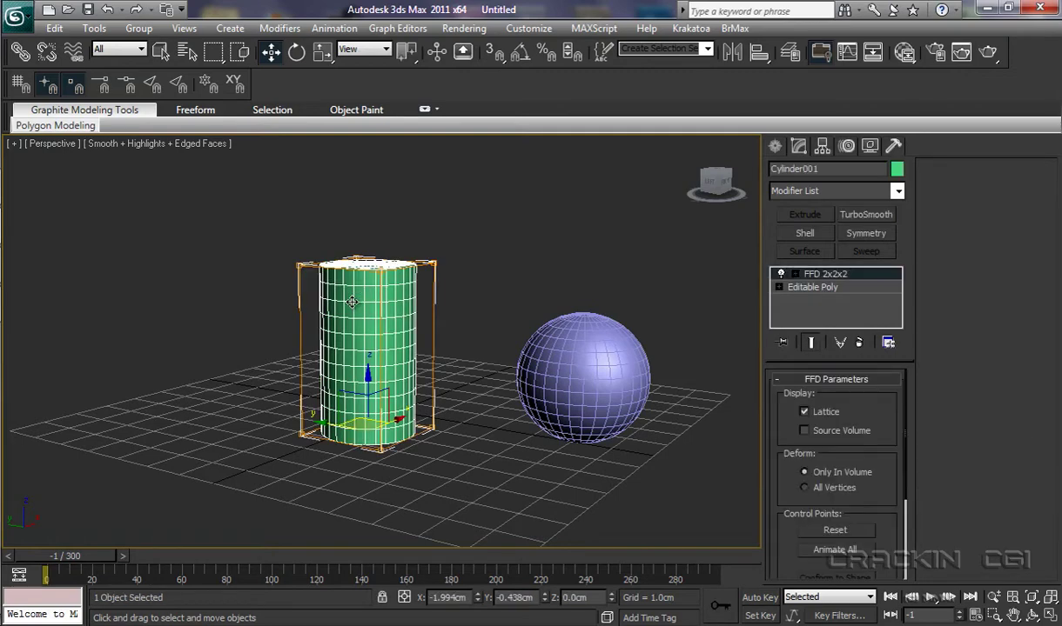
{"action": "left_click", "coordinate": [795, 276]}
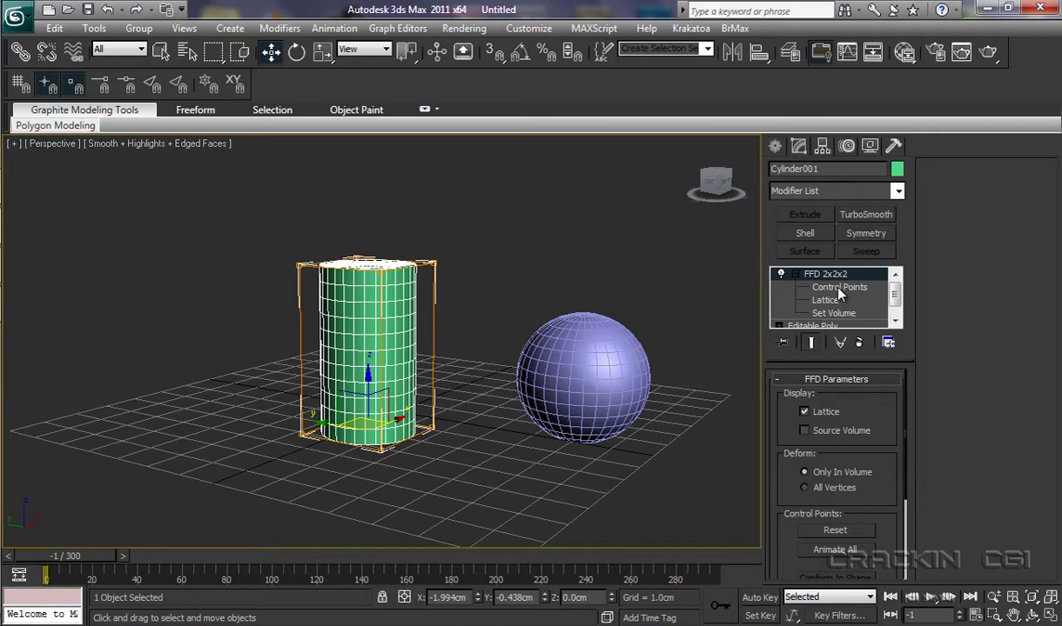
{"action": "left_click", "coordinate": [838, 288]}
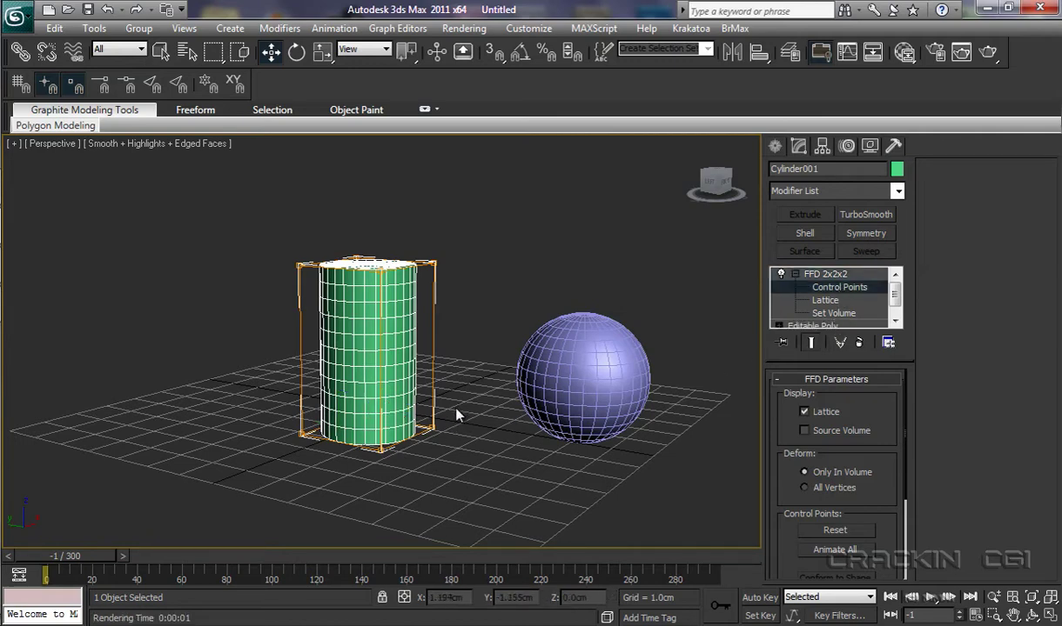
Try moving one upper corner control point outward to about X -6.14 cm, Y 1.93 cm, and undo the move
{"action": "middle_click_drag", "start_coordinate": [457, 436], "coordinate": [484, 474], "text": "alt"}
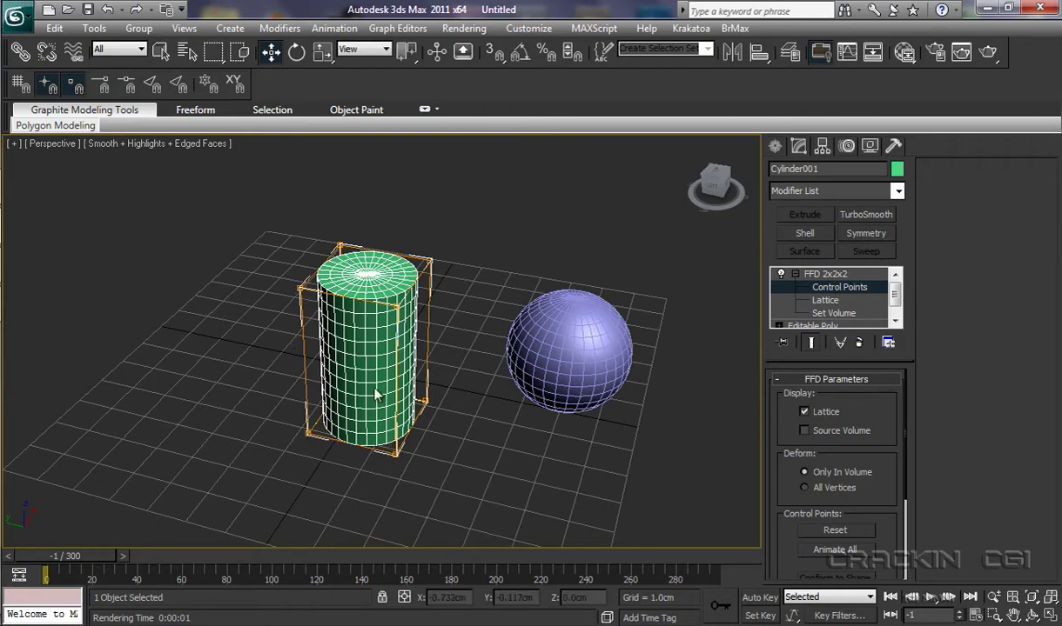
{"action": "left_click", "coordinate": [298, 287]}
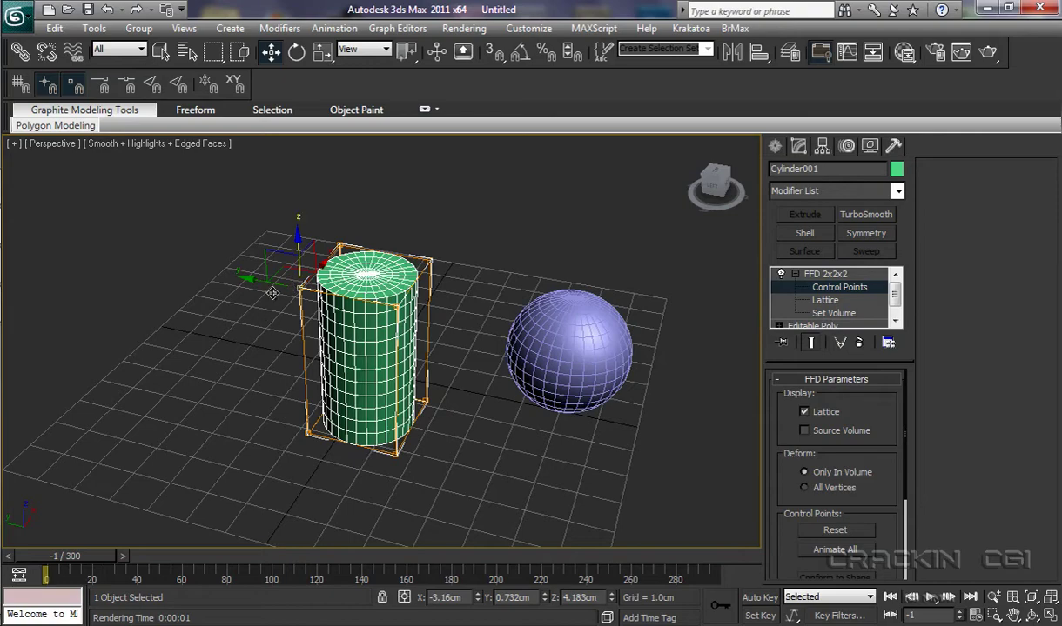
{"action": "left_click_drag", "start_coordinate": [287, 270], "coordinate": [174, 326]}
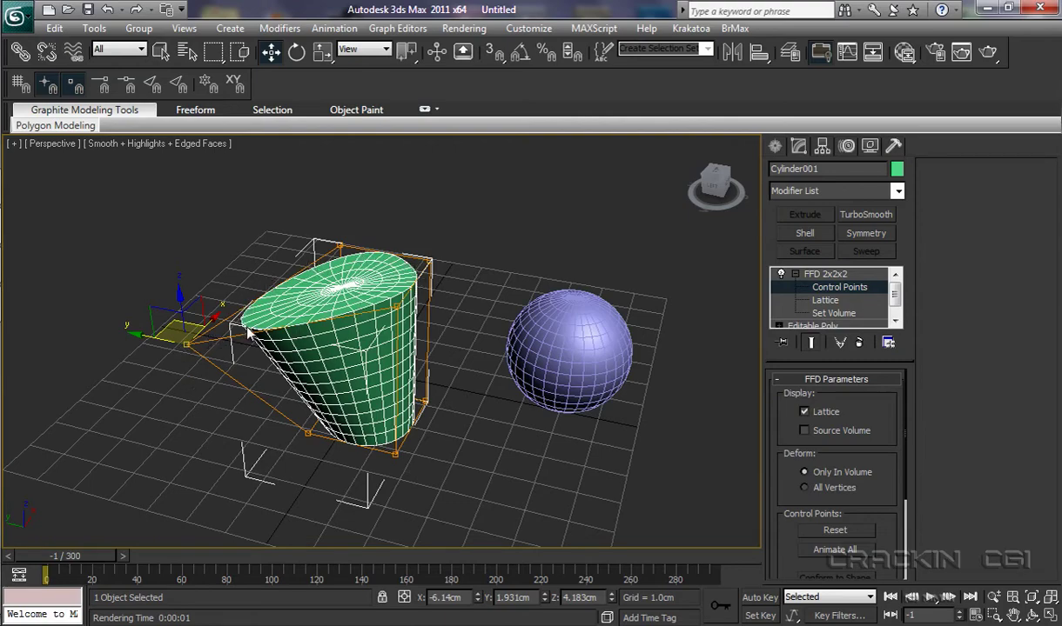
{"action": "left_click", "coordinate": [107, 10]}
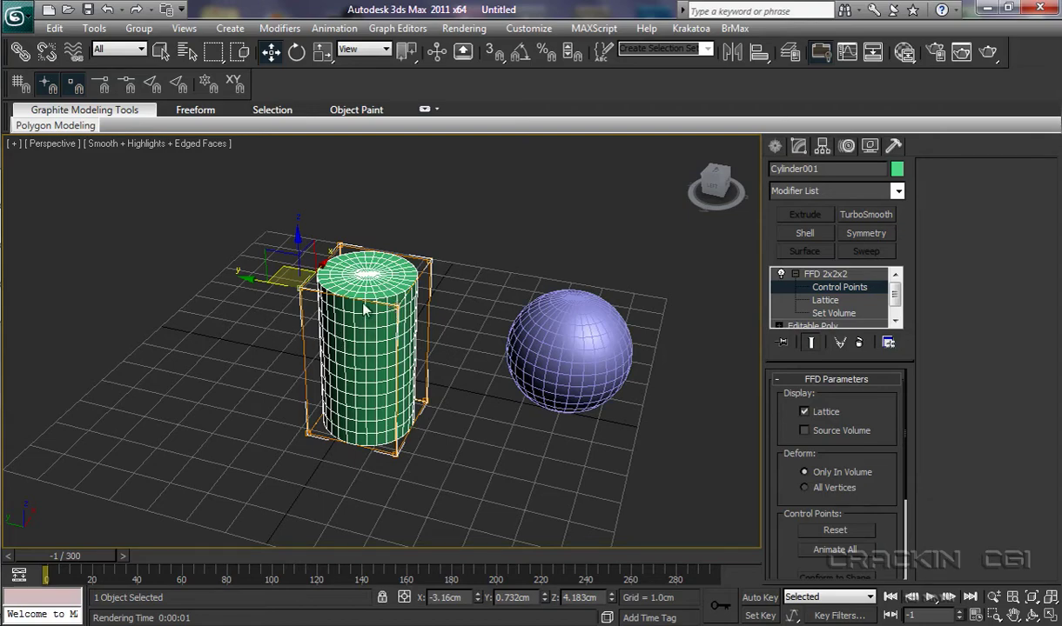
Try moving two adjacent upper control points together to about X -5.83 cm, Y -1.04 cm, and undo the move
{"action": "left_click", "coordinate": [396, 306], "text": "ctrl"}
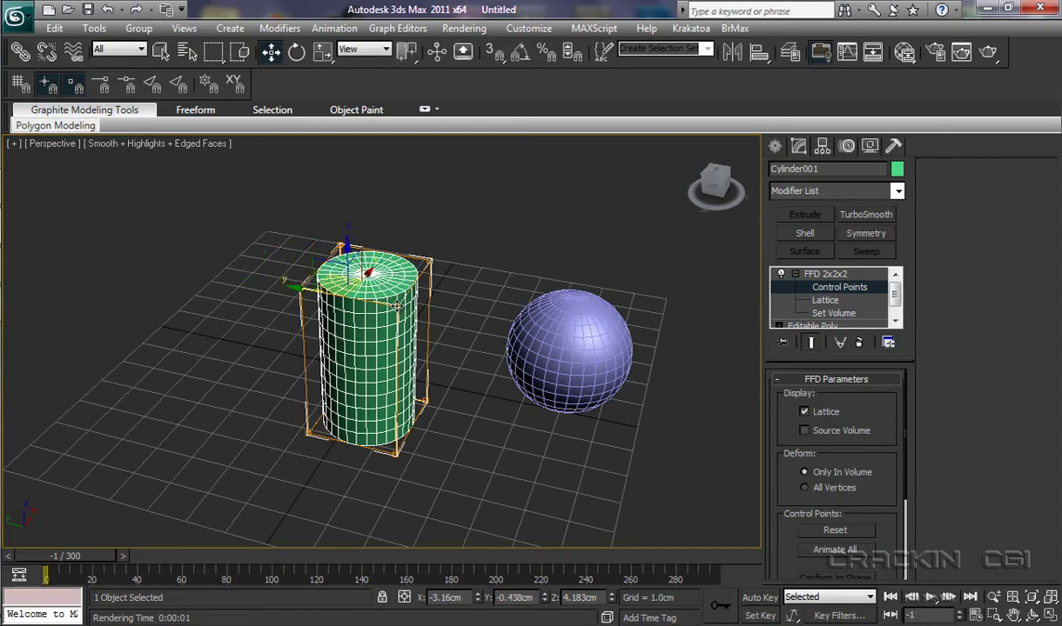
{"action": "left_click_drag", "start_coordinate": [365, 275], "coordinate": [306, 341]}
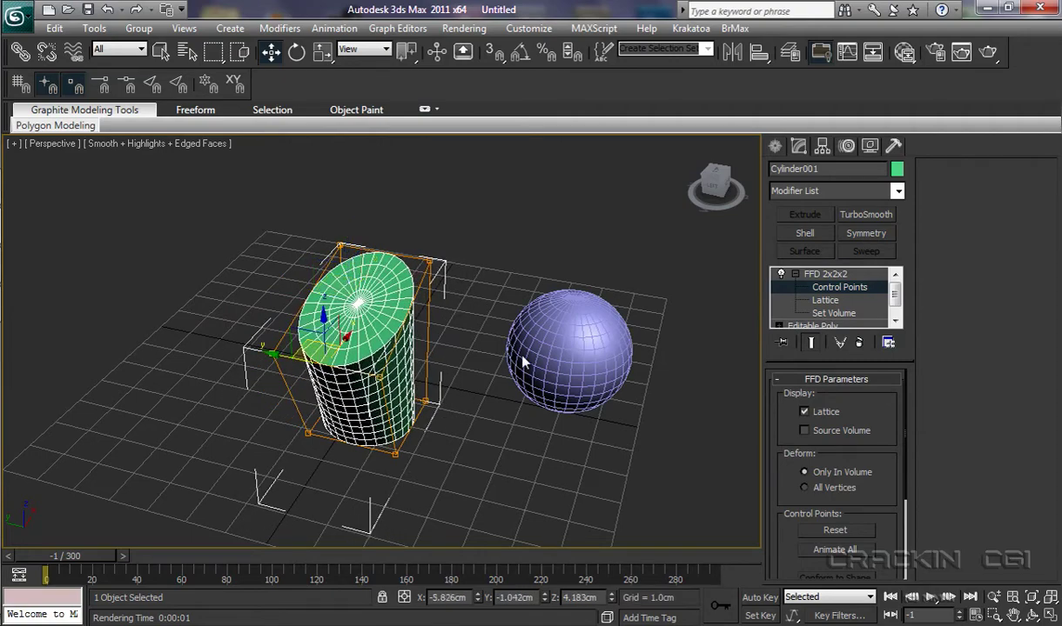
{"action": "left_click", "coordinate": [108, 11]}
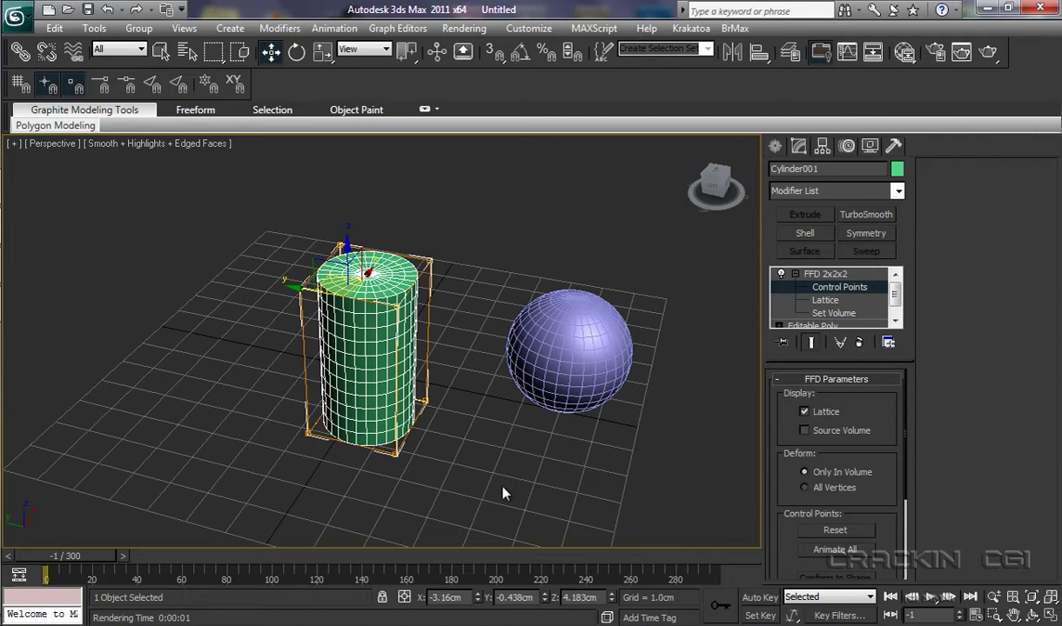
Try pulling the front bottom corner control point down to about Z -0.71 cm, and undo the move
{"action": "middle_click_drag", "start_coordinate": [502, 493], "coordinate": [467, 441], "text": "alt"}
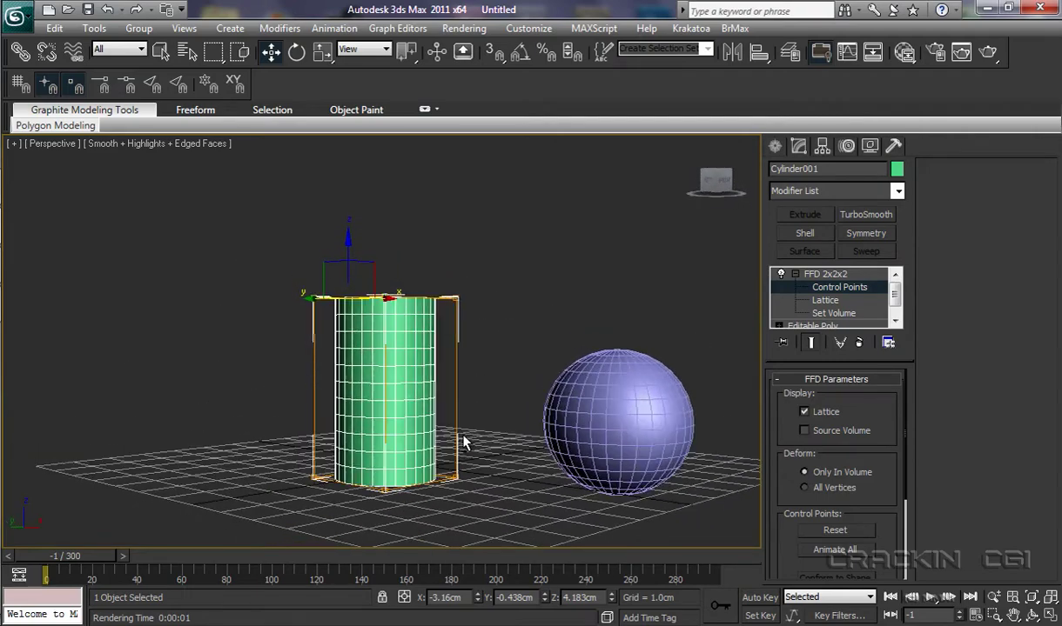
{"action": "left_click", "coordinate": [383, 493]}
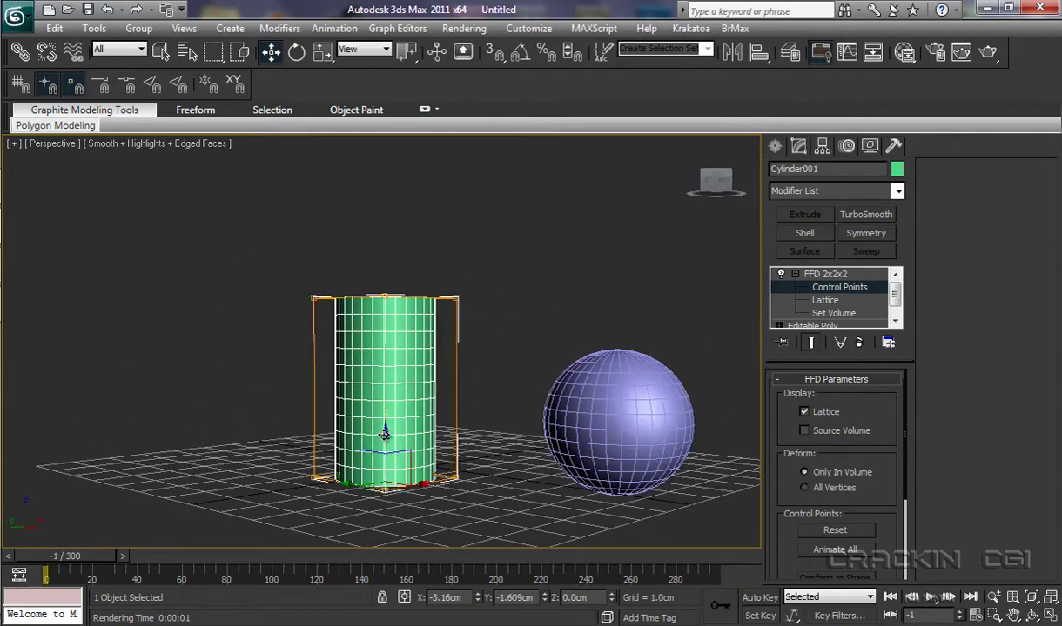
{"action": "left_click_drag", "start_coordinate": [384, 434], "coordinate": [406, 474]}
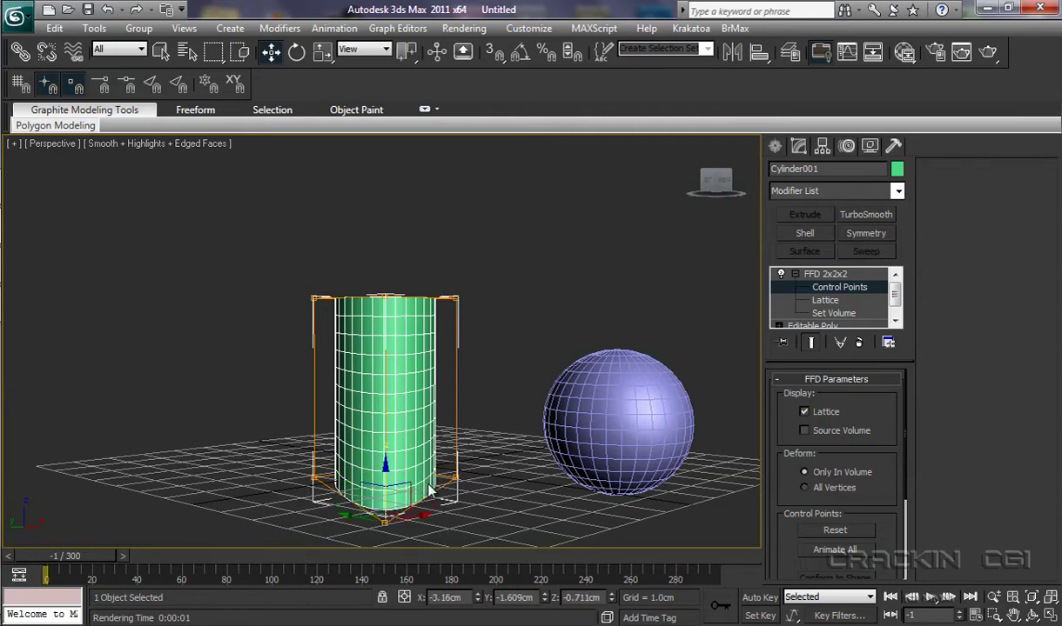
{"action": "left_click", "coordinate": [107, 9]}
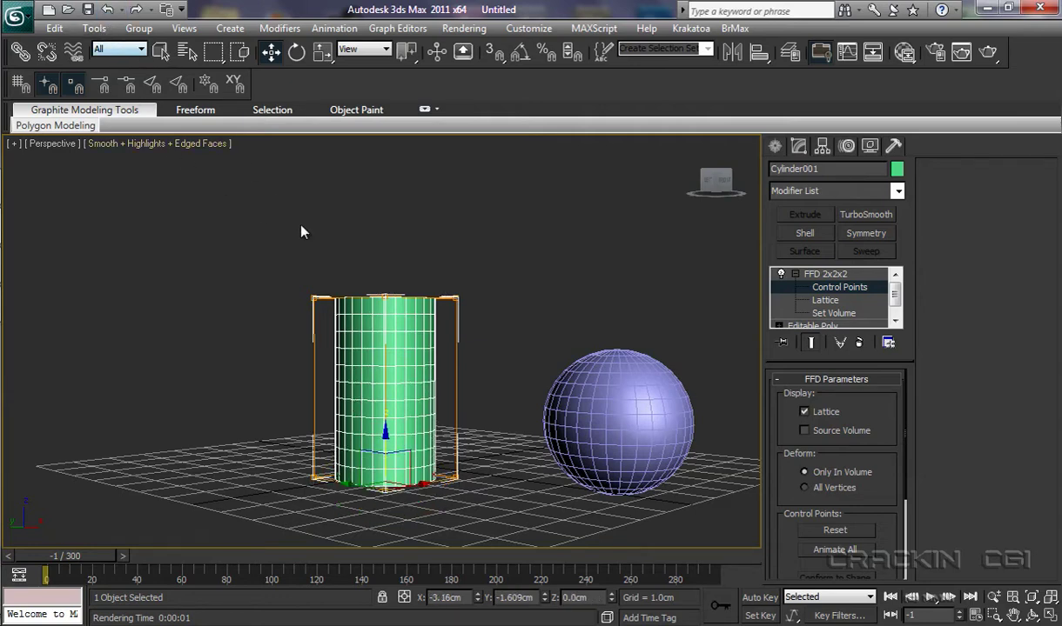
Replace the cylinder's FFD 2x2x2 modifier with an FFD 3x3x3 modifier
{"action": "left_click", "coordinate": [796, 274]}
{"action": "left_click", "coordinate": [859, 343]}
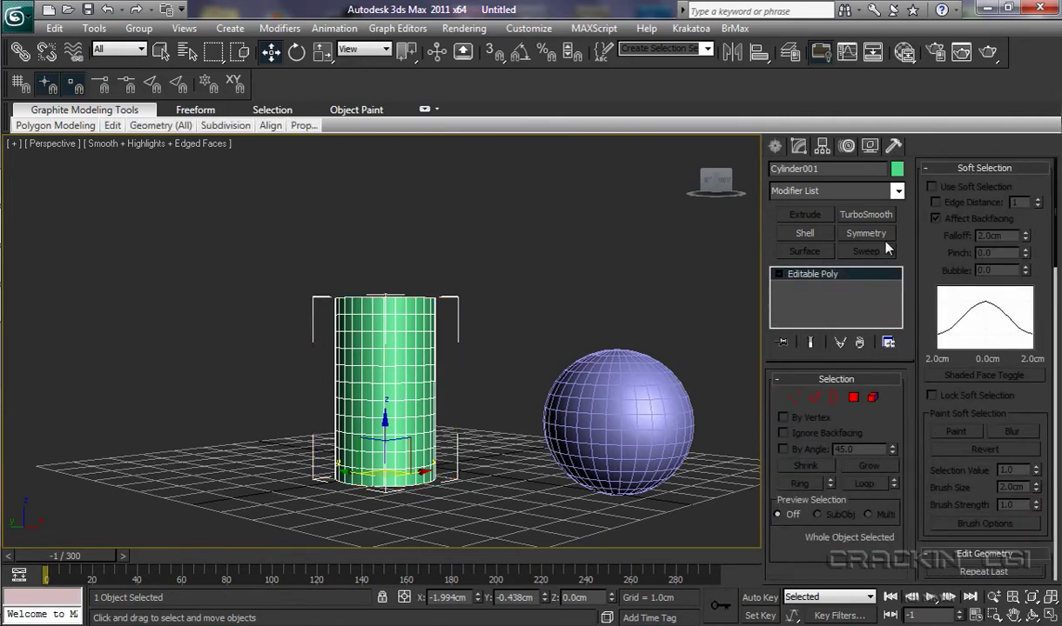
{"action": "left_click", "coordinate": [898, 191]}
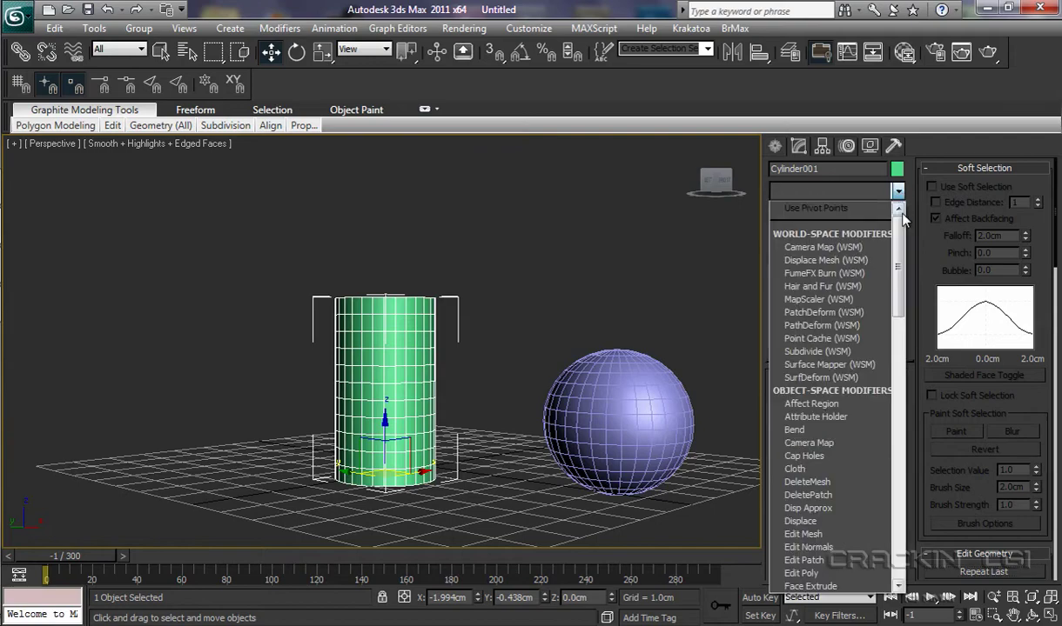
{"action": "left_click_drag", "start_coordinate": [900, 228], "coordinate": [899, 330]}
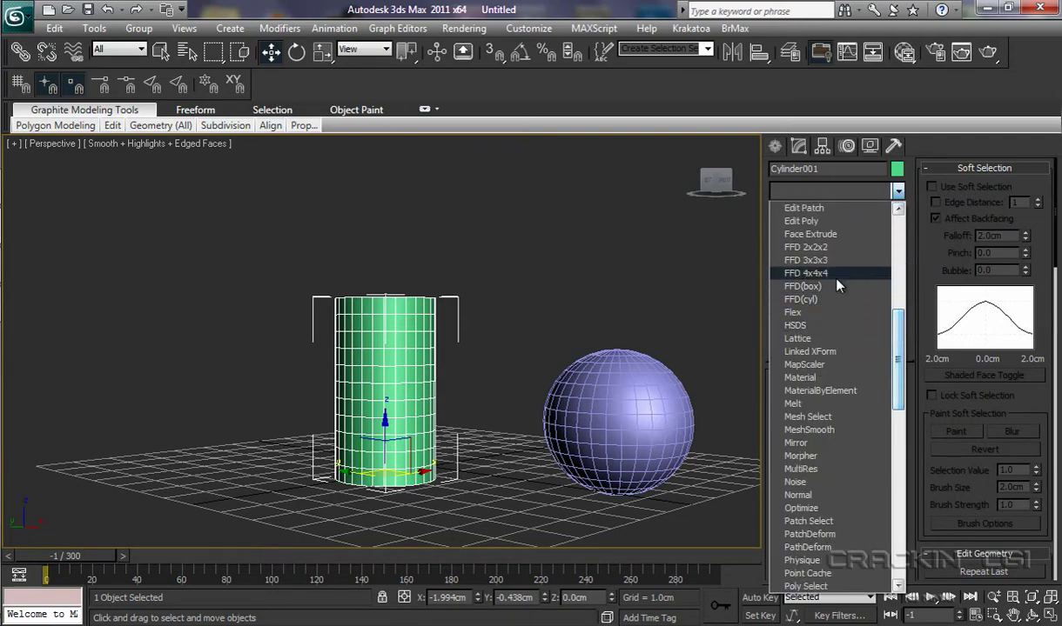
{"action": "left_click", "coordinate": [814, 266]}
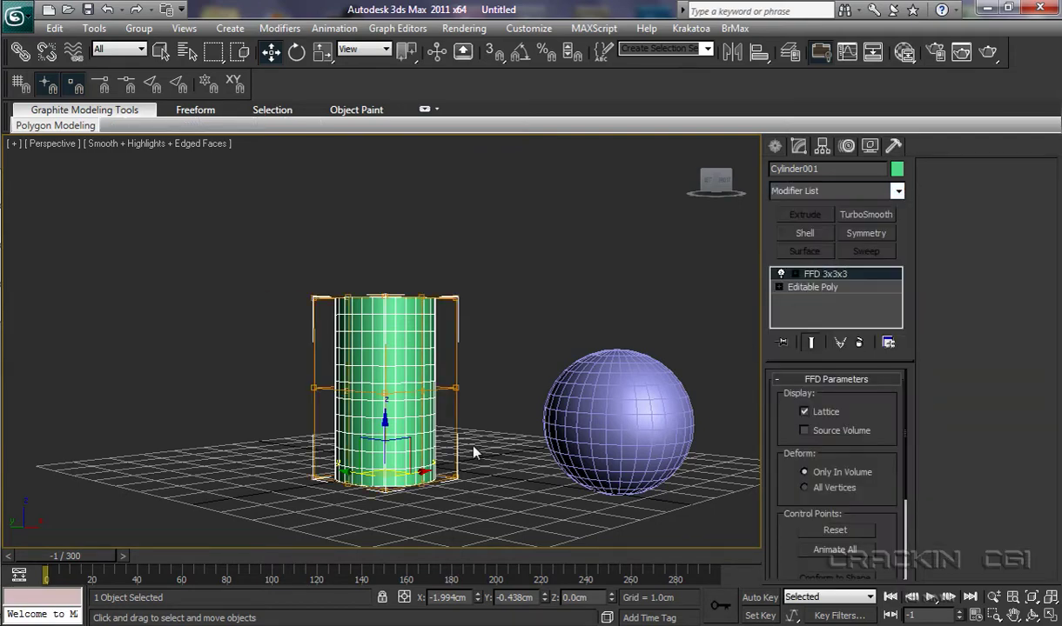
Select the middle row of the cylinder's FFD 3x3x3 control points
{"action": "middle_click_drag", "start_coordinate": [444, 503], "coordinate": [461, 475], "text": "alt"}
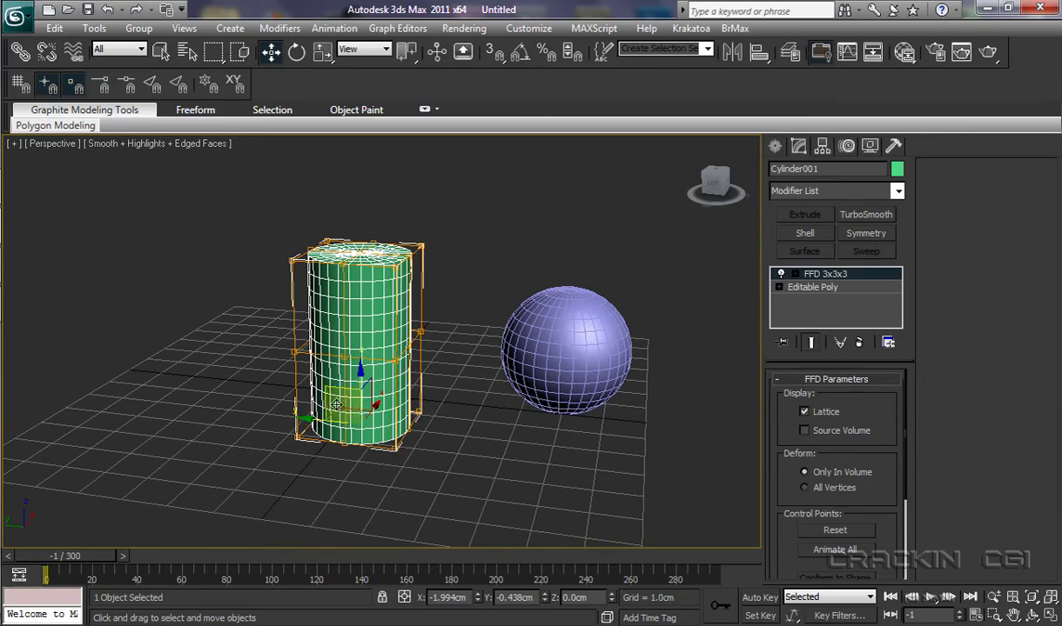
{"action": "left_click", "coordinate": [795, 275]}
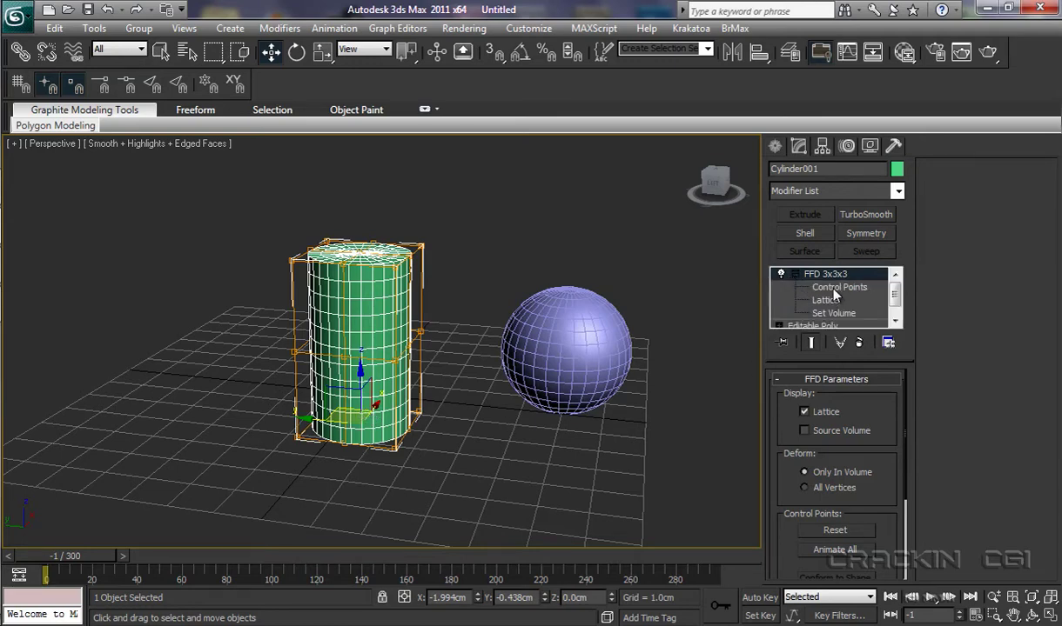
{"action": "left_click", "coordinate": [834, 288]}
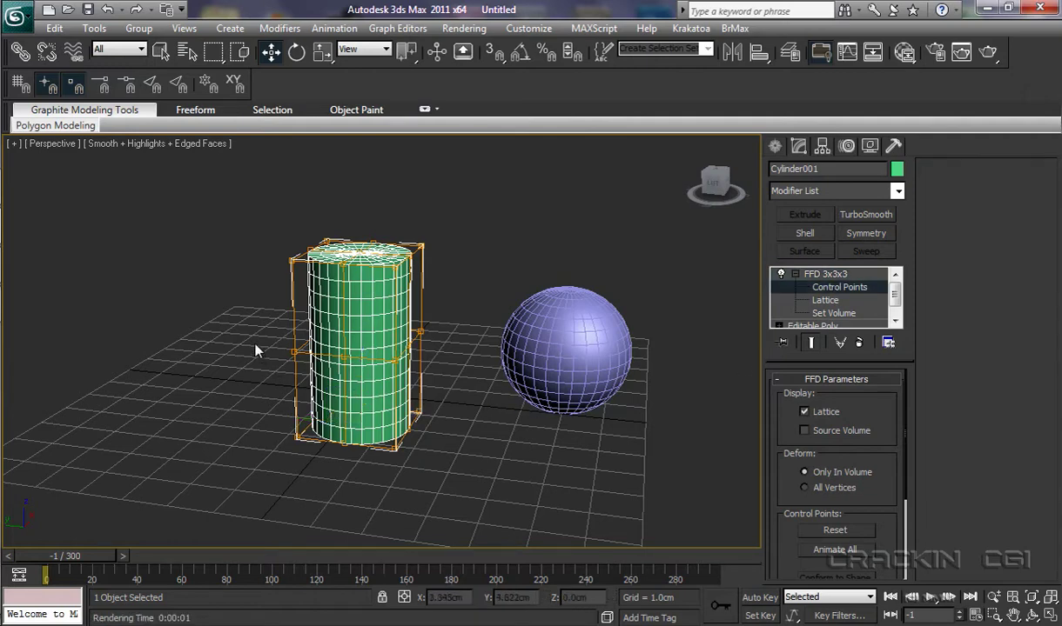
{"action": "left_click_drag", "start_coordinate": [258, 310], "coordinate": [455, 376]}
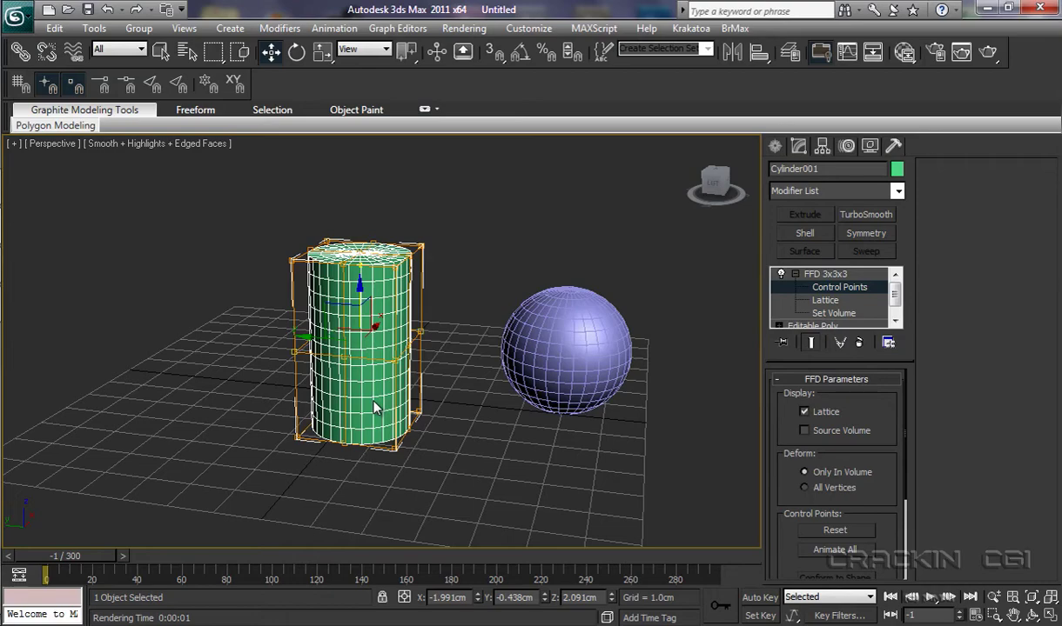
Scale the selected middle control points uniformly inward to 25% and slightly further, and lower them to about Z 1.93 cm
{"action": "key", "text": "r"}
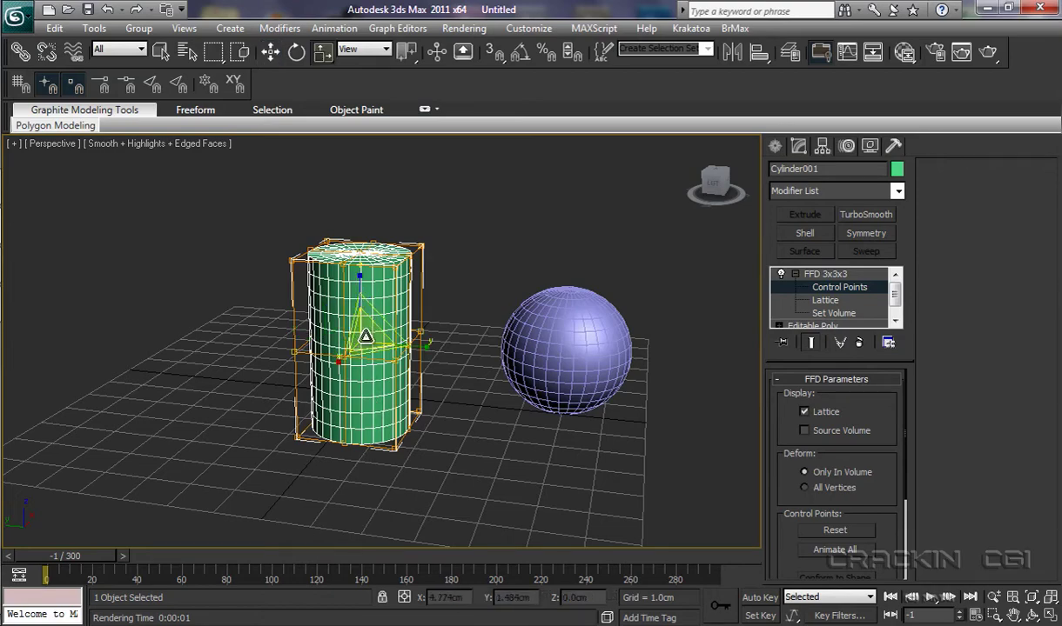
{"action": "left_click_drag", "start_coordinate": [366, 336], "coordinate": [213, 583]}
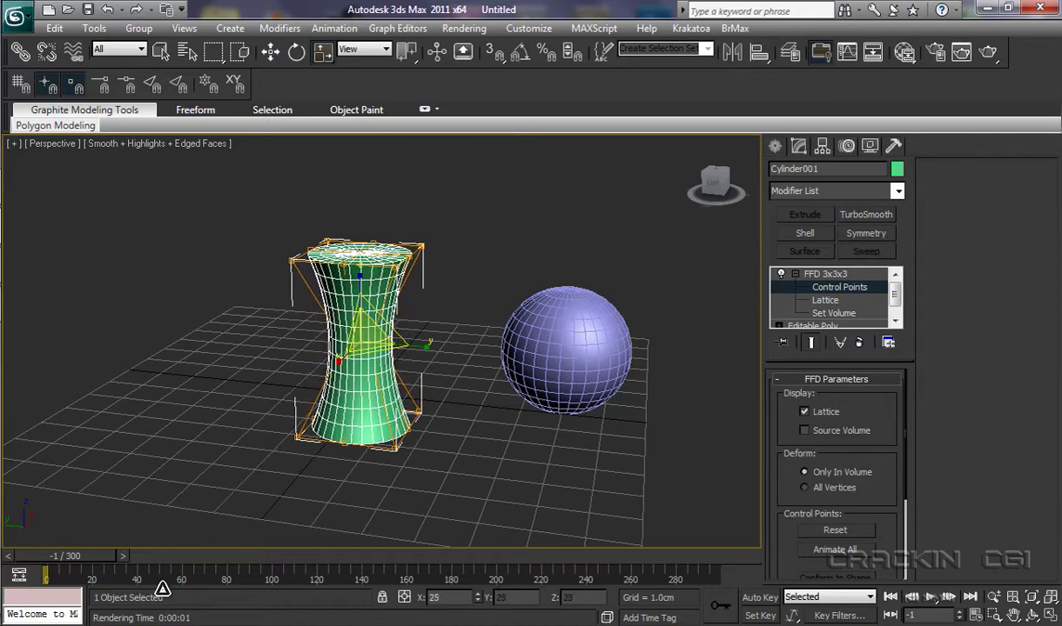
{"action": "left_click_drag", "start_coordinate": [349, 368], "coordinate": [274, 399]}
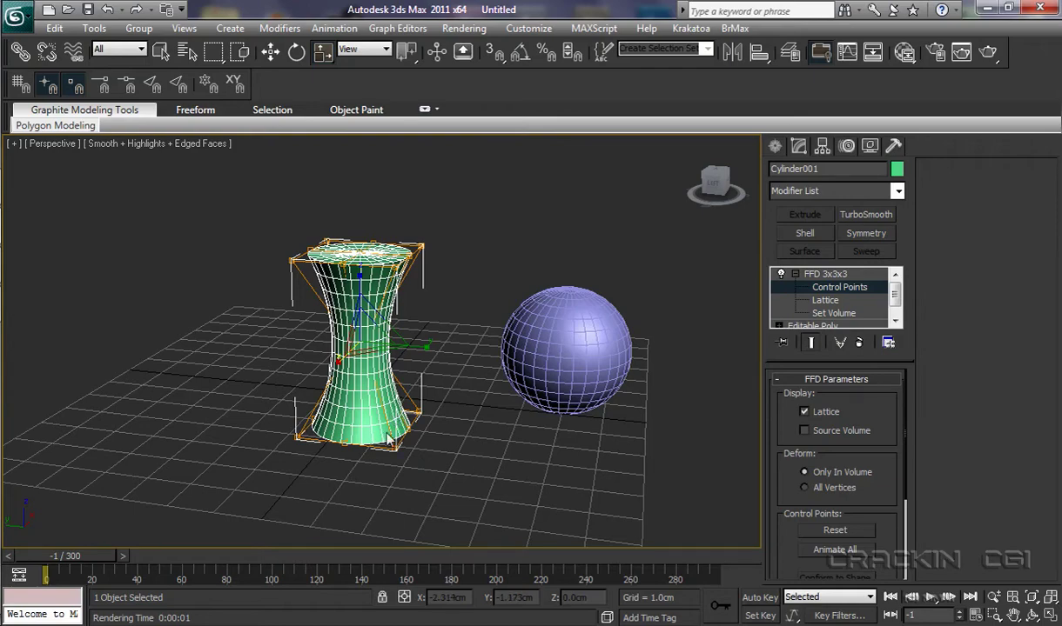
{"action": "key", "text": "w"}
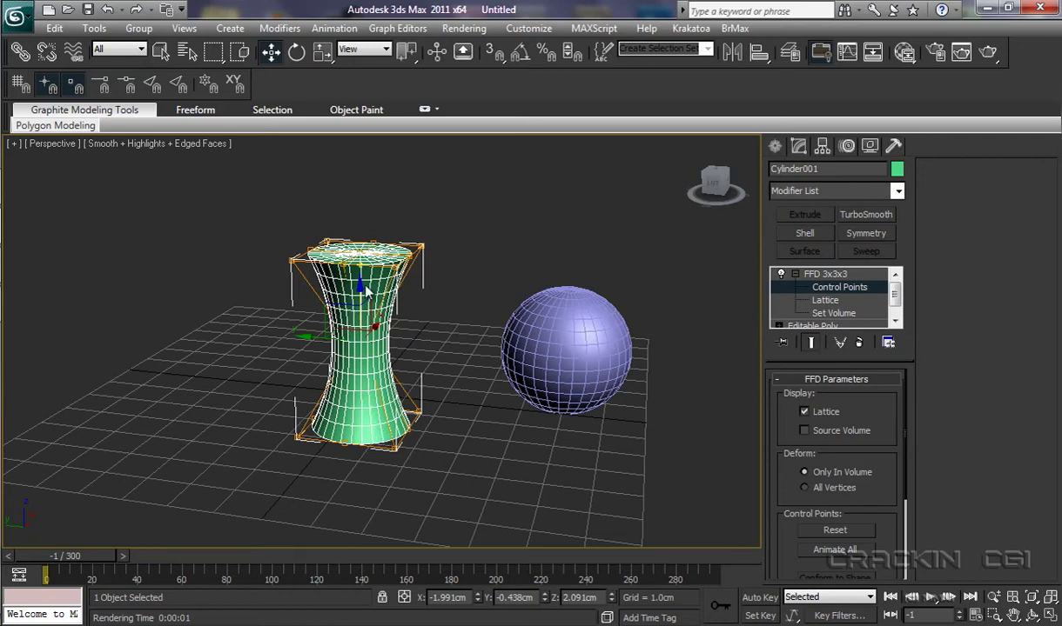
{"action": "left_click_drag", "start_coordinate": [360, 286], "coordinate": [378, 300]}
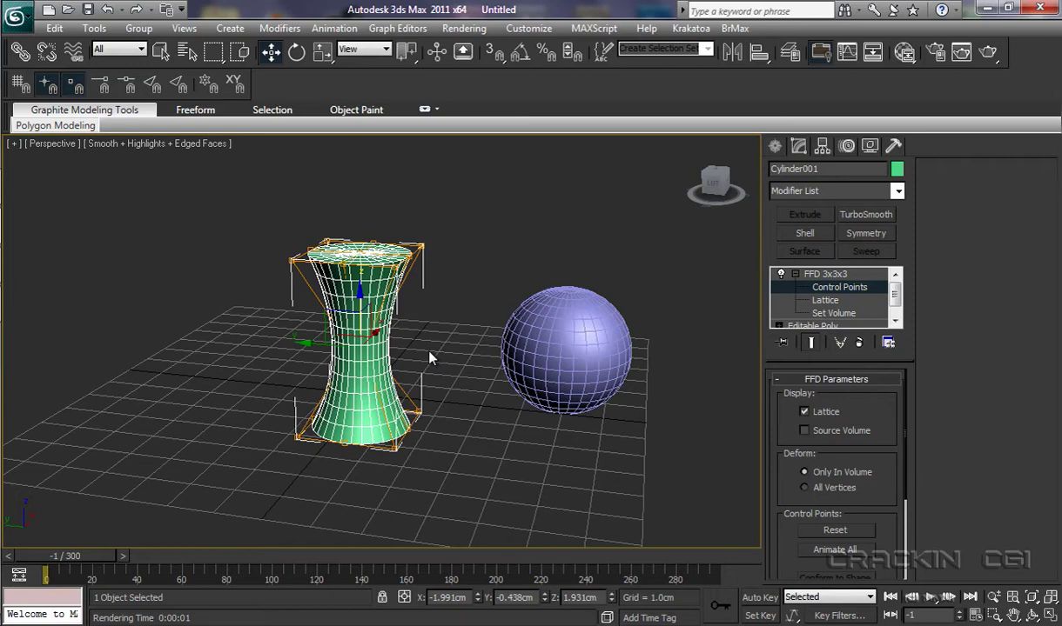
With Auto Key on, animate the middle control points to about Z 3.69 cm at frame 80 and Z -0.15 cm at frame 160
{"action": "left_click", "coordinate": [757, 599]}
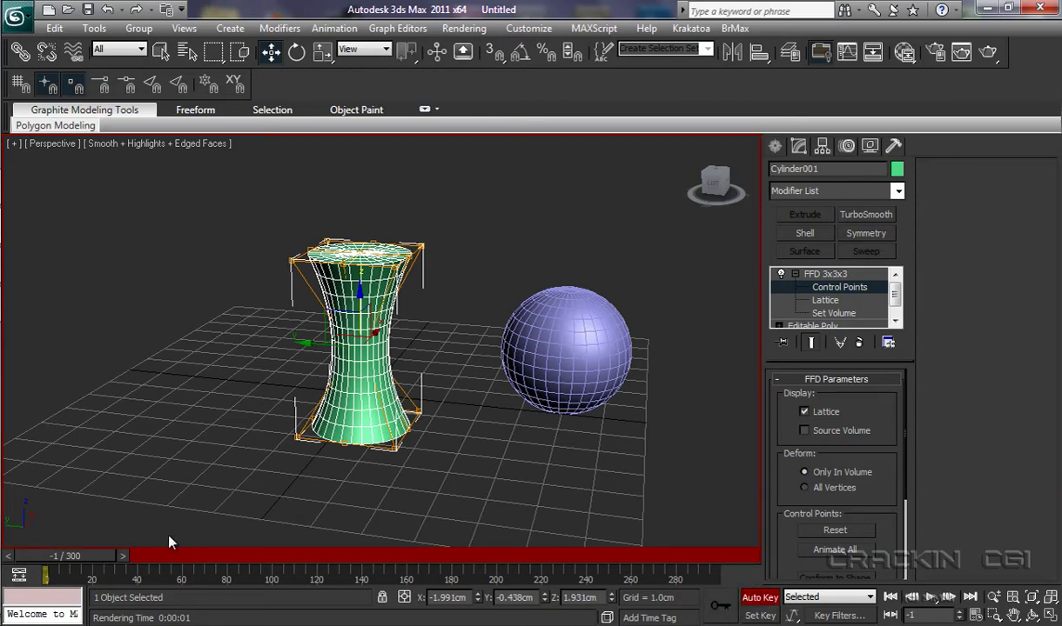
{"action": "left_click_drag", "start_coordinate": [85, 557], "coordinate": [255, 578]}
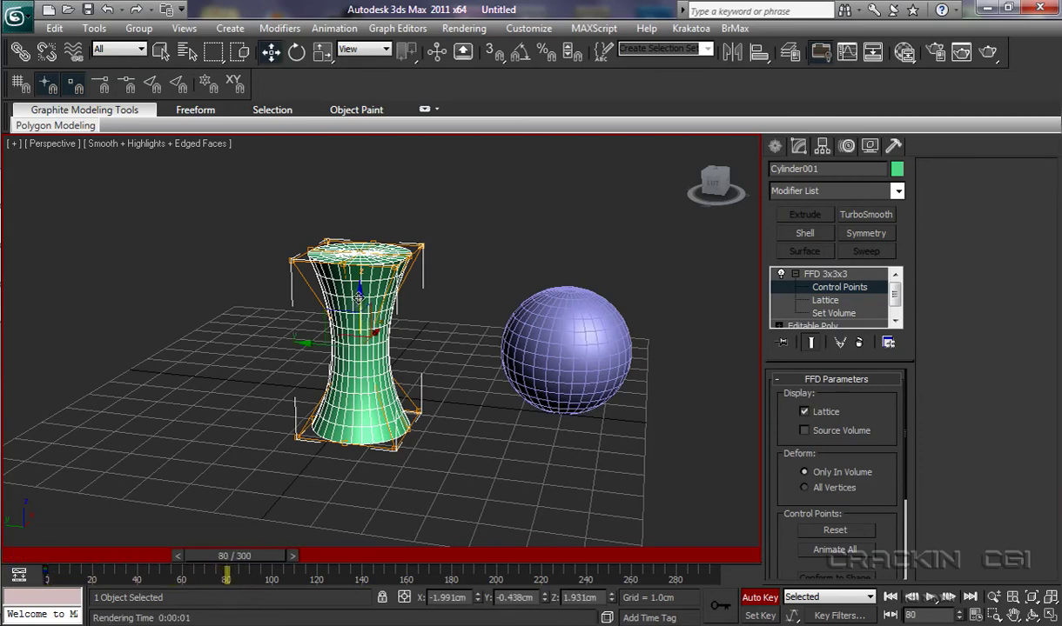
{"action": "left_click_drag", "start_coordinate": [358, 296], "coordinate": [368, 226]}
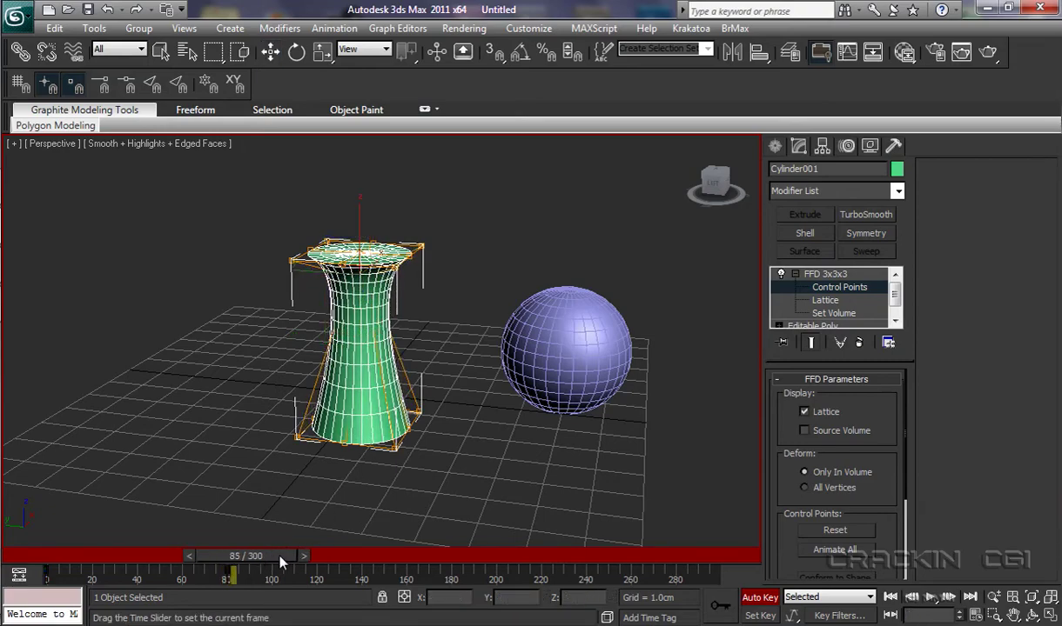
{"action": "left_click_drag", "start_coordinate": [279, 554], "coordinate": [429, 570]}
{"action": "key", "text": "w"}
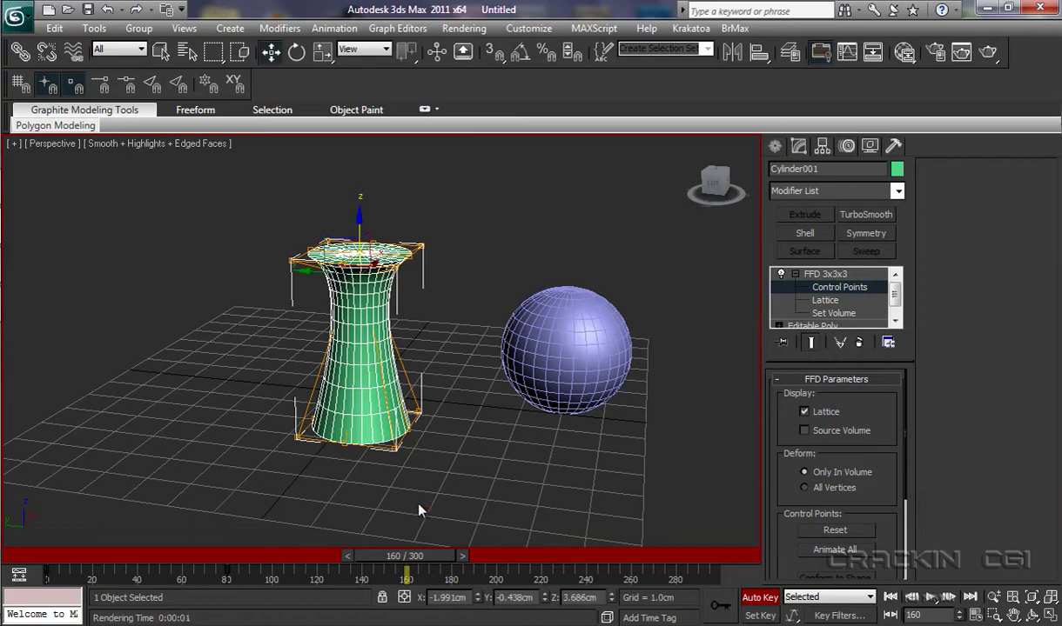
{"action": "left_click_drag", "start_coordinate": [358, 211], "coordinate": [361, 368]}
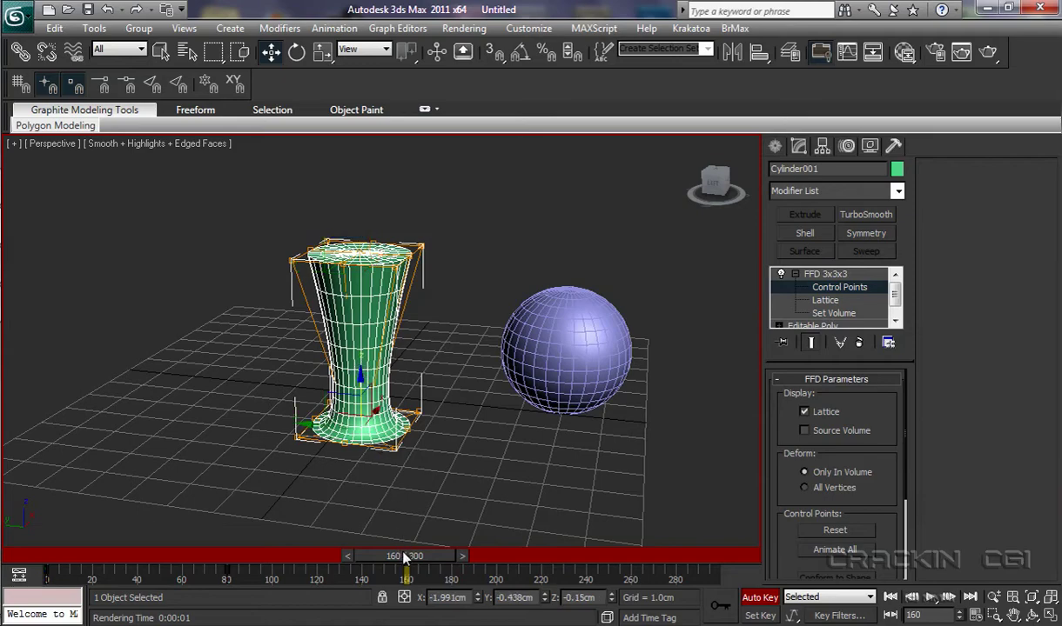
Animate the middle control points to about Z 1.84 cm at frame 240 and about Y -2.06 cm at frame 280
{"action": "left_click_drag", "start_coordinate": [403, 557], "coordinate": [575, 557]}
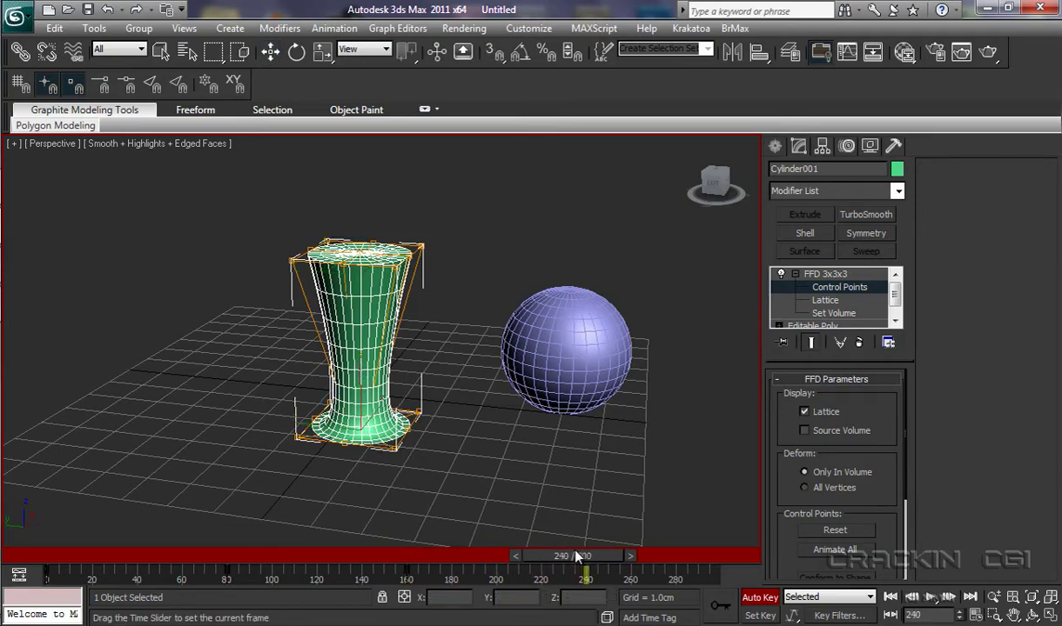
{"action": "key", "text": "w"}
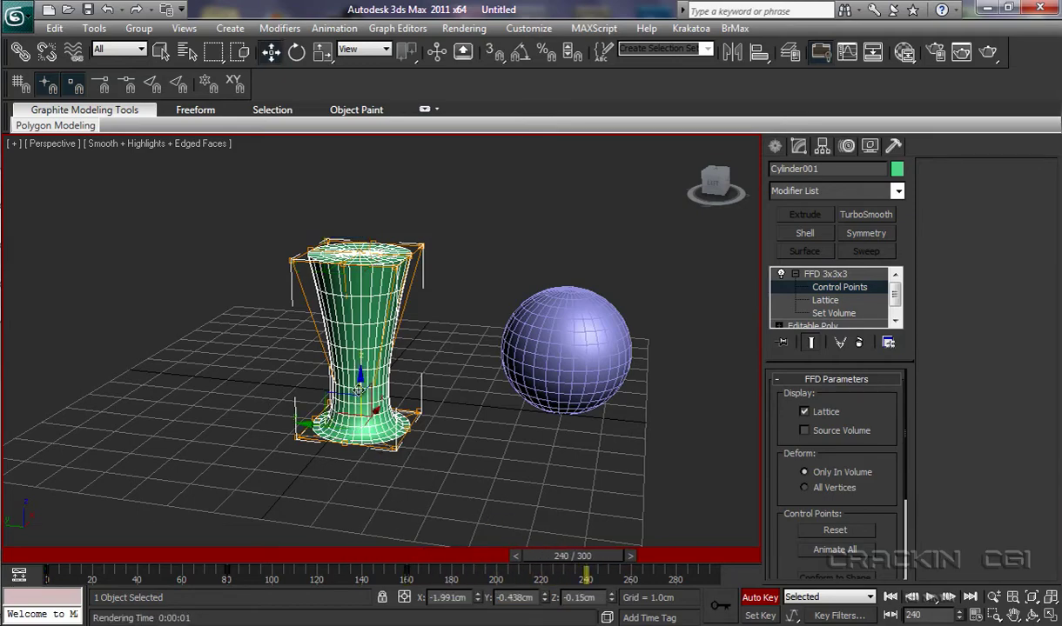
{"action": "left_click_drag", "start_coordinate": [359, 389], "coordinate": [362, 301]}
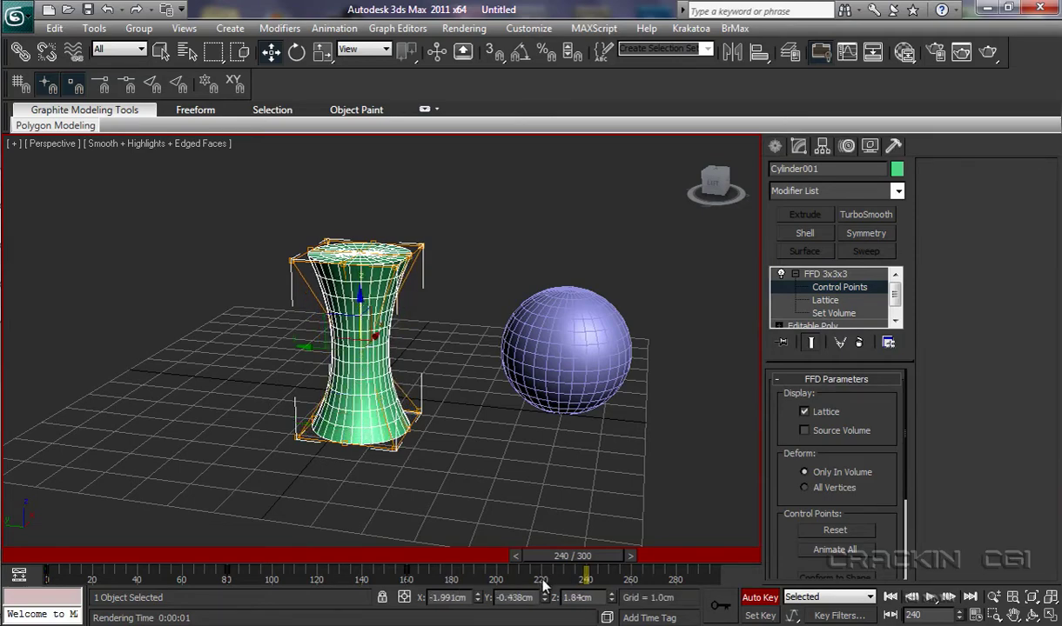
{"action": "left_click_drag", "start_coordinate": [583, 563], "coordinate": [668, 563]}
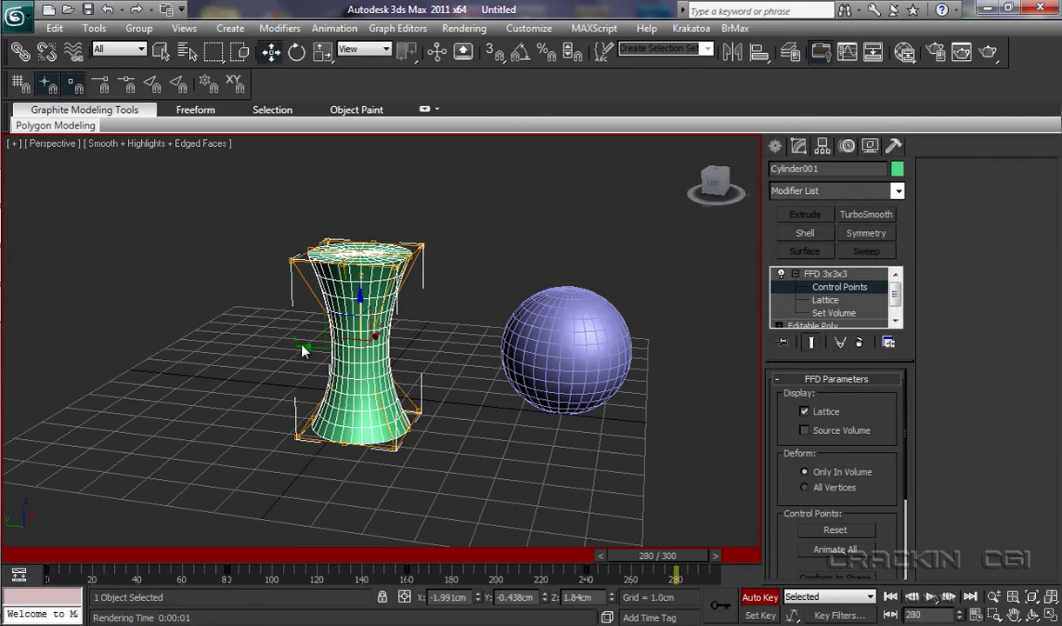
{"action": "left_click_drag", "start_coordinate": [306, 347], "coordinate": [434, 356]}
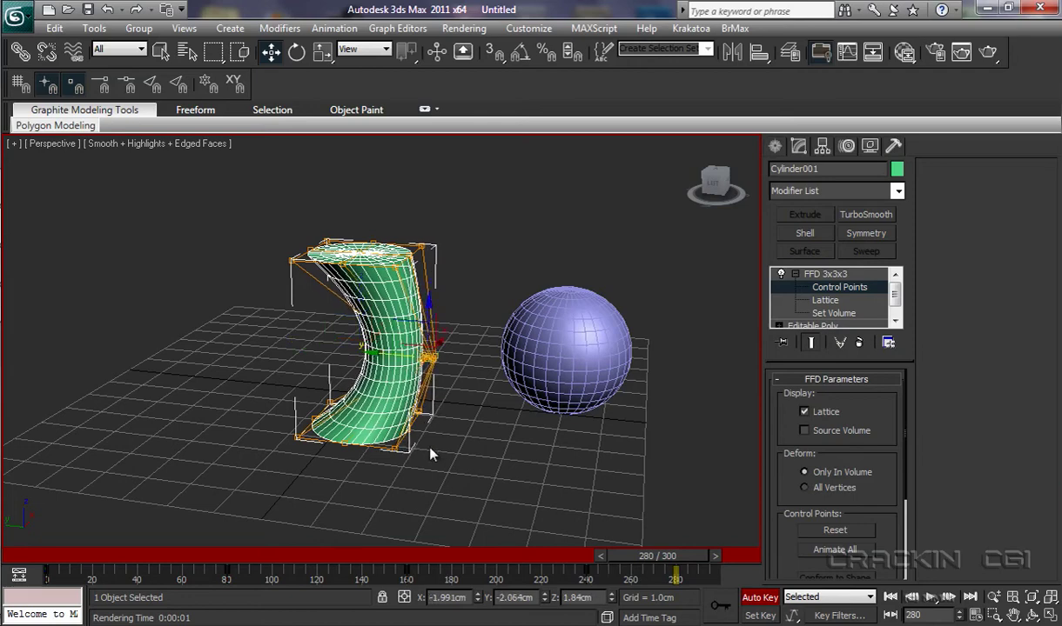
Animate the middle control points to about Y 0.37 cm at frame 299, and turn off Auto Key
{"action": "left_click_drag", "start_coordinate": [633, 560], "coordinate": [678, 564]}
{"action": "key", "text": "w"}
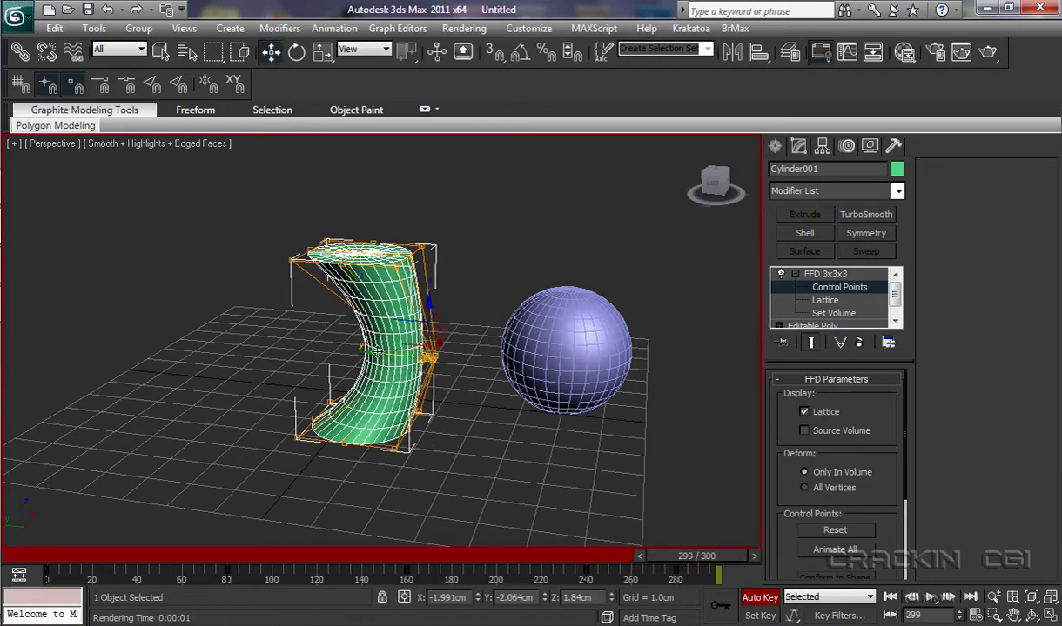
{"action": "left_click_drag", "start_coordinate": [375, 352], "coordinate": [257, 378]}
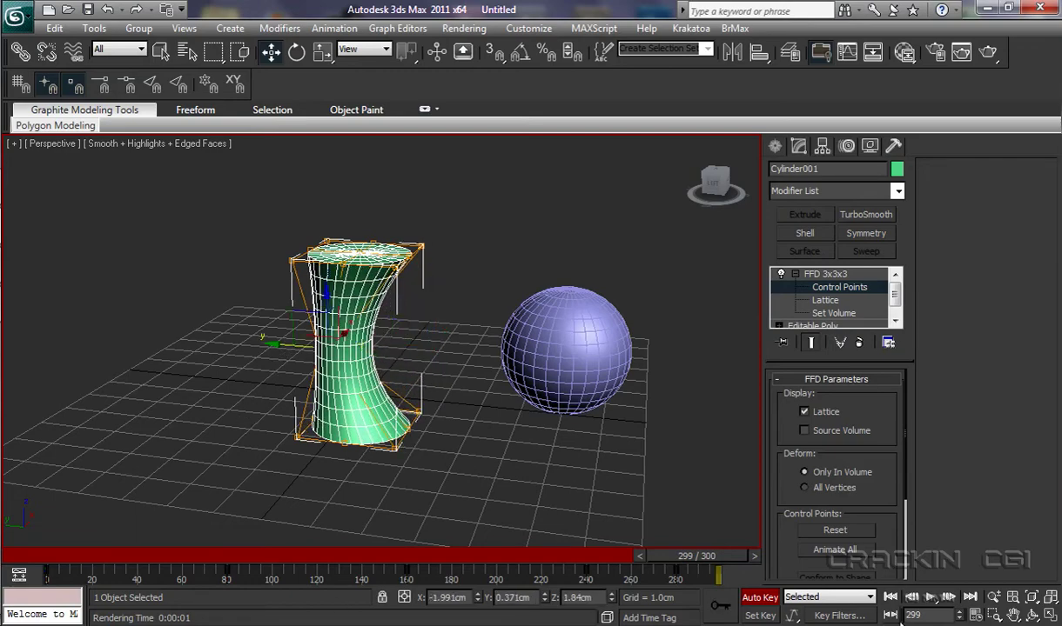
{"action": "left_click", "coordinate": [759, 597]}
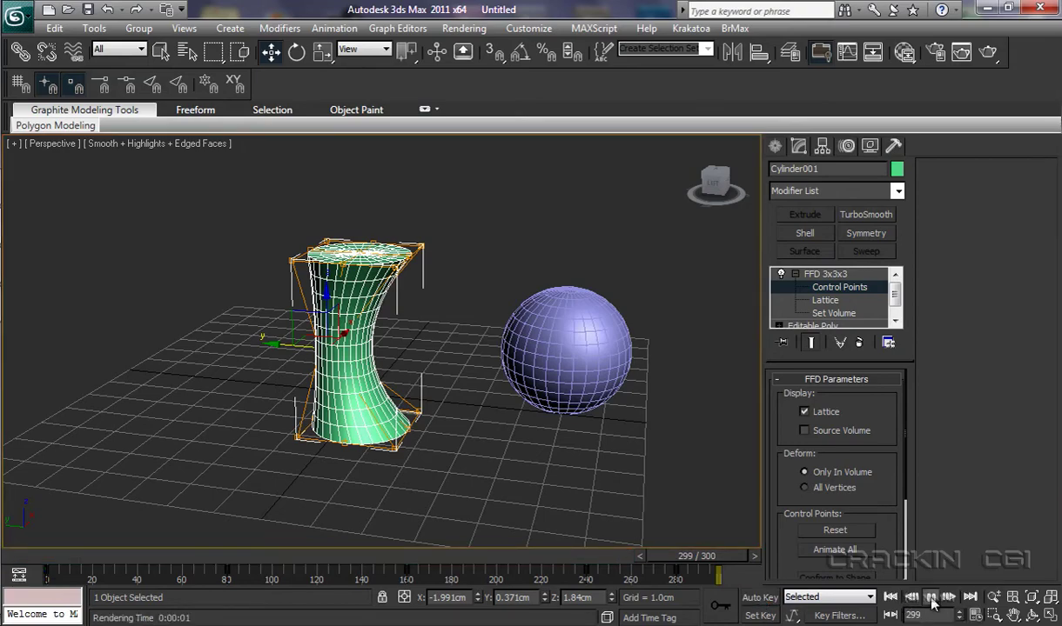
Play back the cylinder's control-point animation and stop it
{"action": "left_click", "coordinate": [929, 598]}
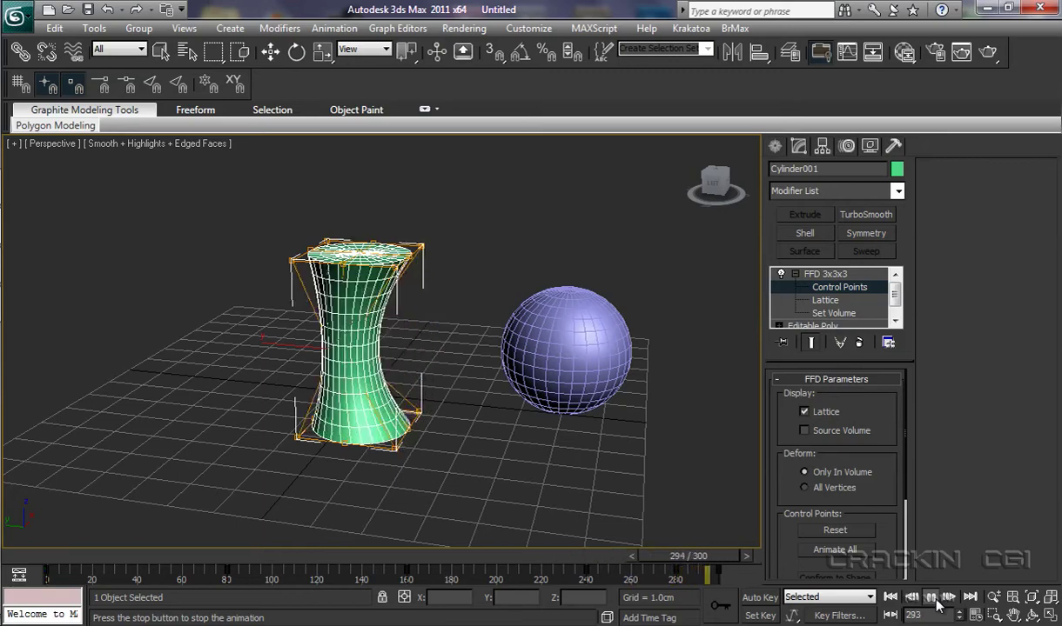
{"action": "left_click", "coordinate": [930, 596]}
{"action": "key", "text": "w"}
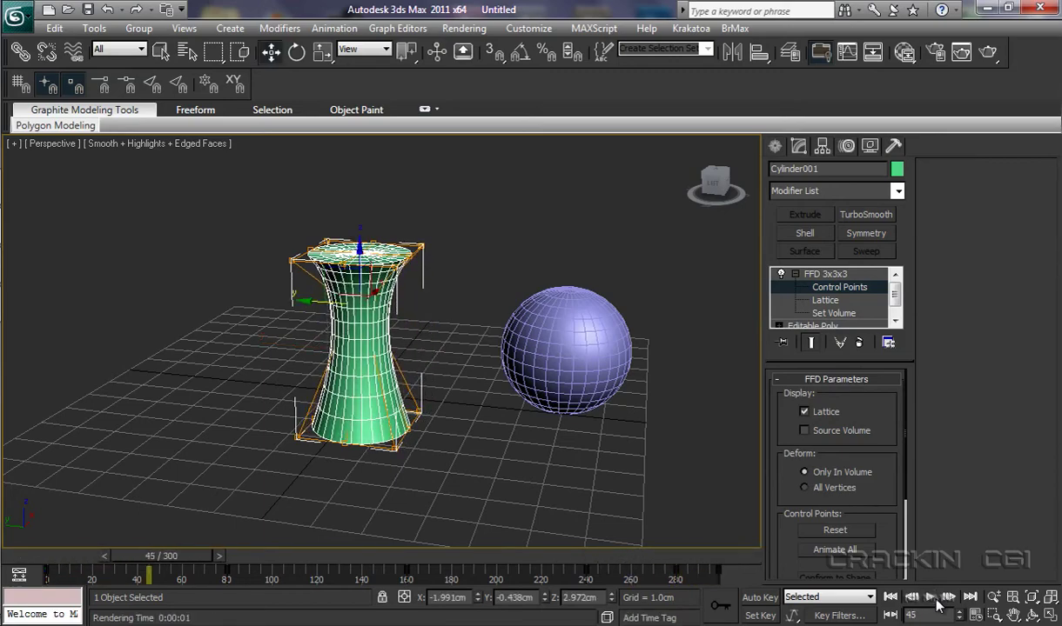
Delete all the control-point animation keys of the cylinder, leaving Auto Key turned off
{"action": "left_click", "coordinate": [742, 595]}
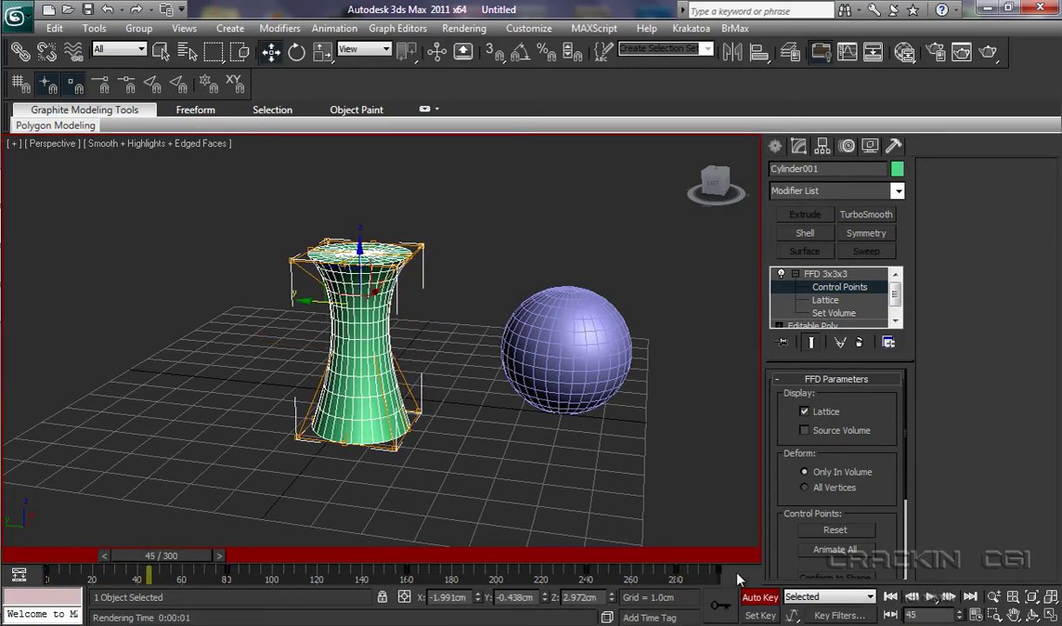
{"action": "right_click", "coordinate": [48, 573]}
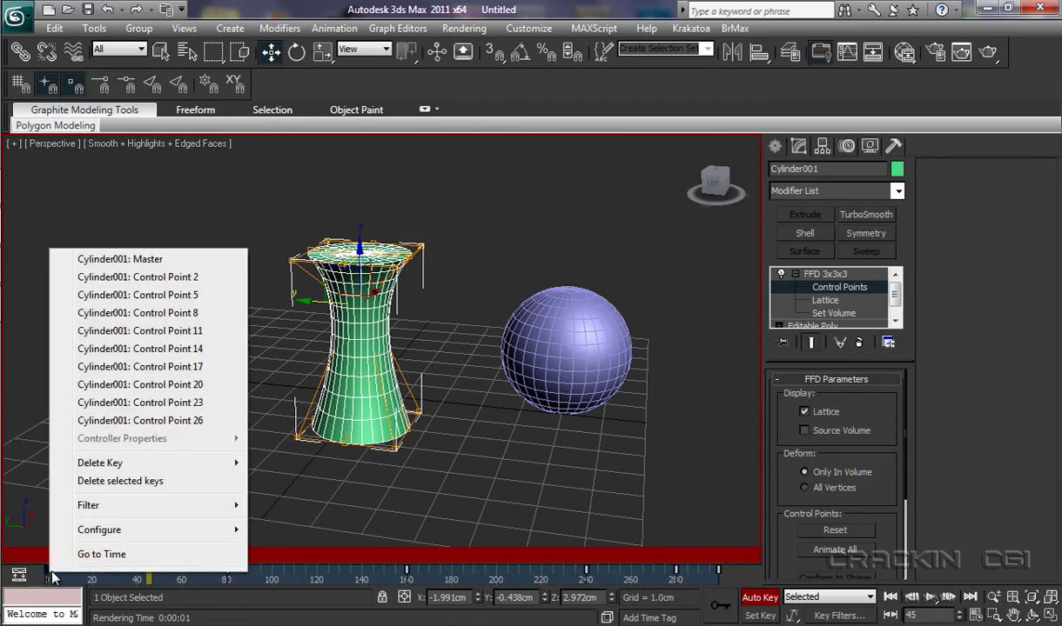
{"action": "left_click", "coordinate": [119, 481]}
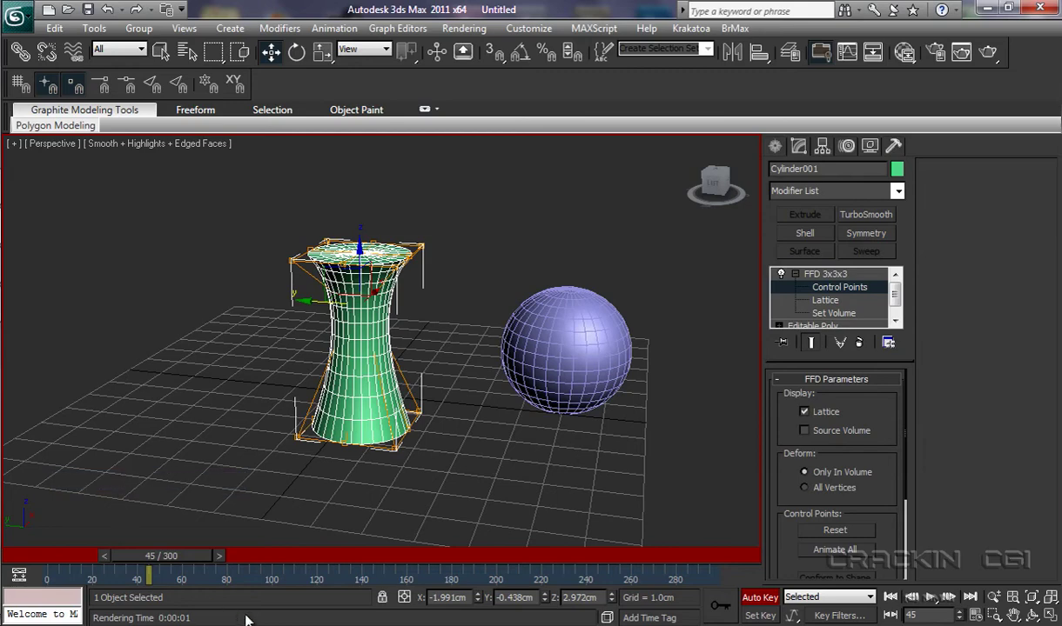
{"action": "left_click", "coordinate": [755, 598]}
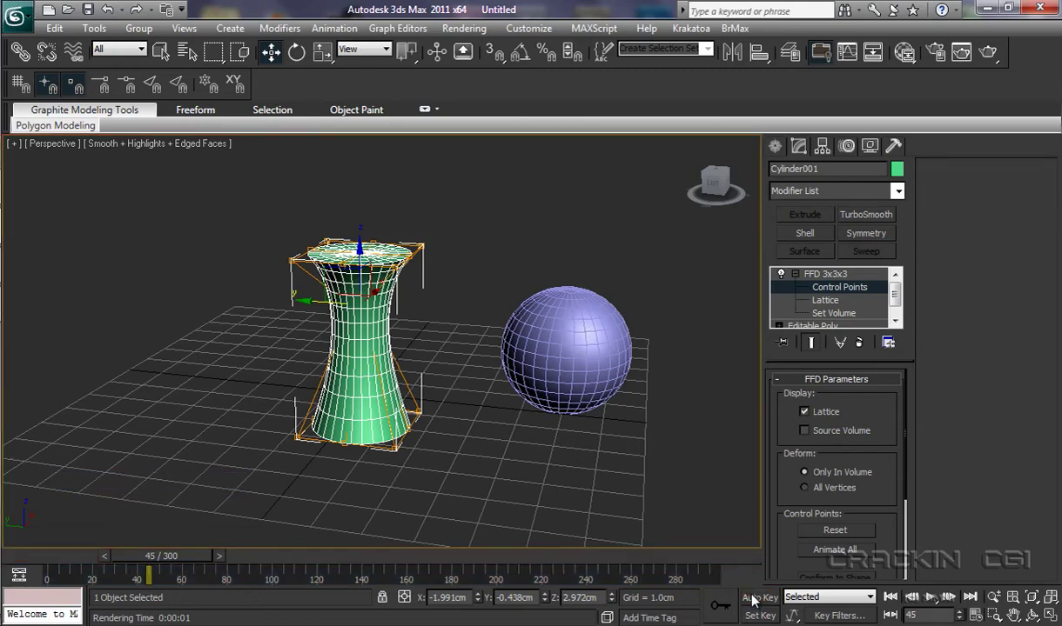
Replace the cylinder's FFD 3x3x3 modifier with an FFD 4x4x4 modifier
{"action": "left_click", "coordinate": [833, 275]}
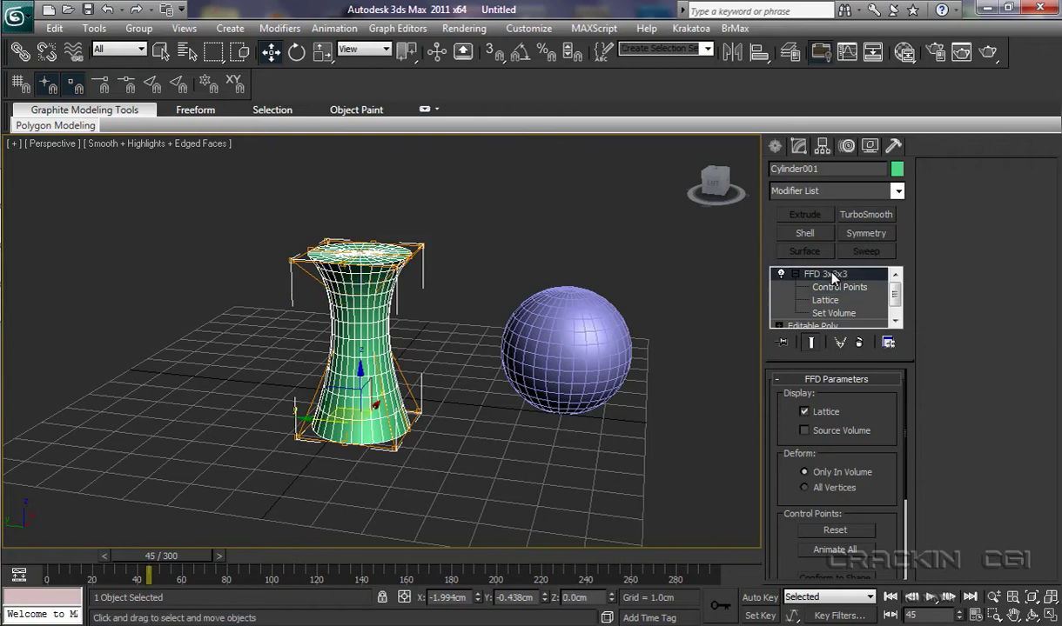
{"action": "left_click", "coordinate": [858, 343]}
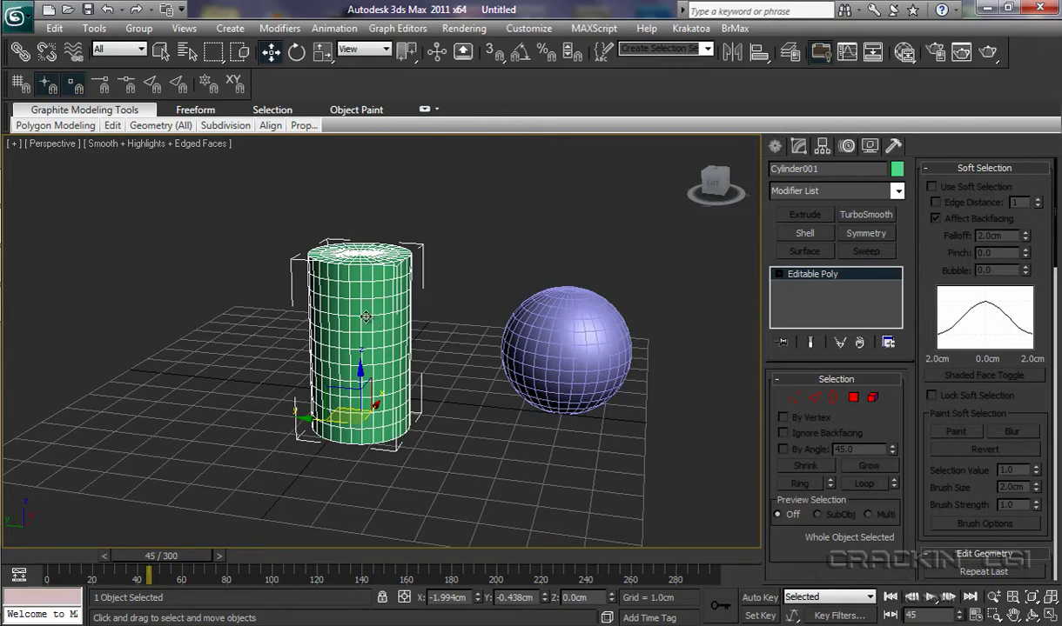
{"action": "left_click", "coordinate": [897, 191]}
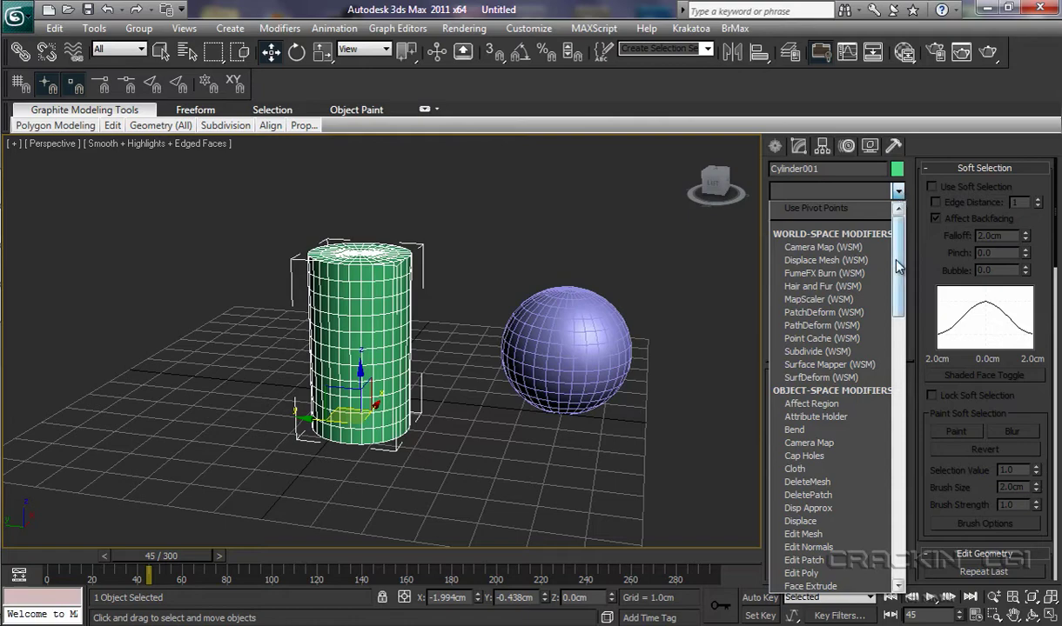
{"action": "left_click_drag", "start_coordinate": [897, 266], "coordinate": [896, 352]}
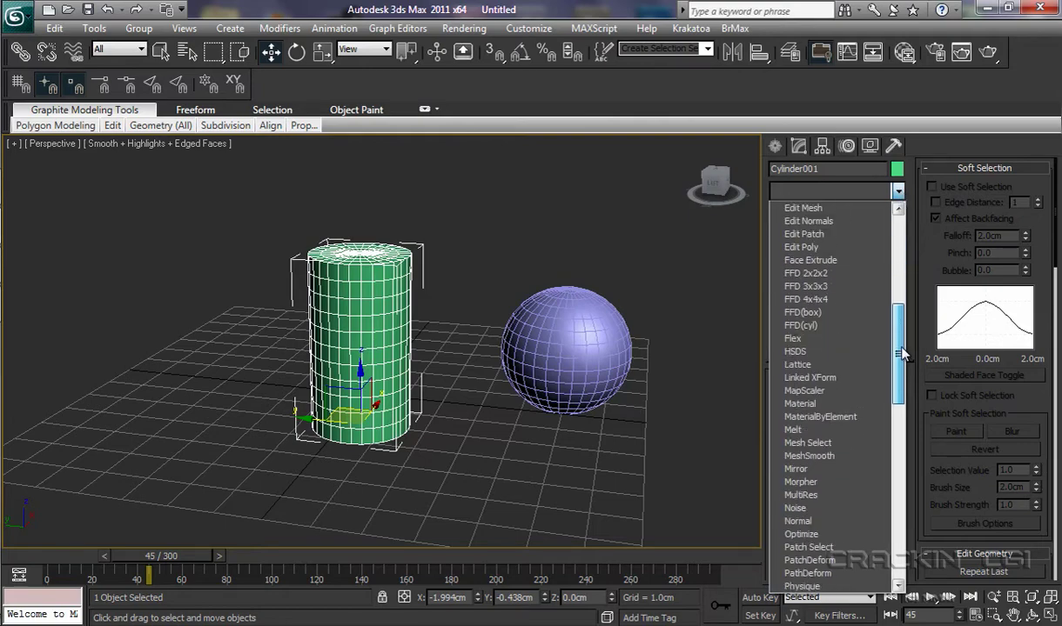
{"action": "left_click", "coordinate": [823, 300]}
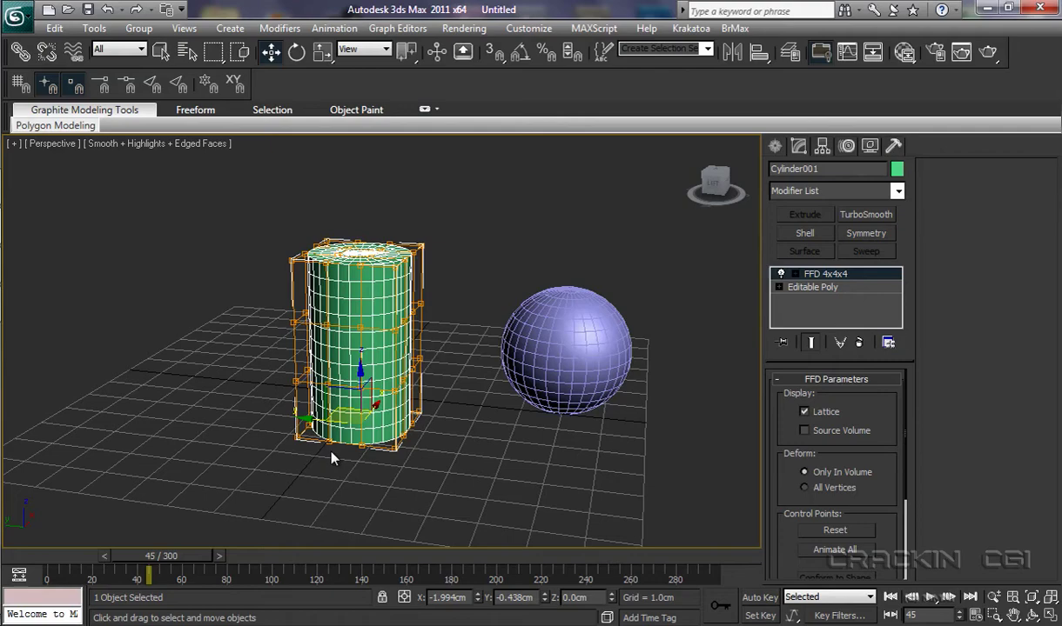
Enter control point editing for the cylinder's FFD 4x4x4 modifier
{"action": "middle_click_drag", "start_coordinate": [333, 457], "coordinate": [475, 499], "text": "alt"}
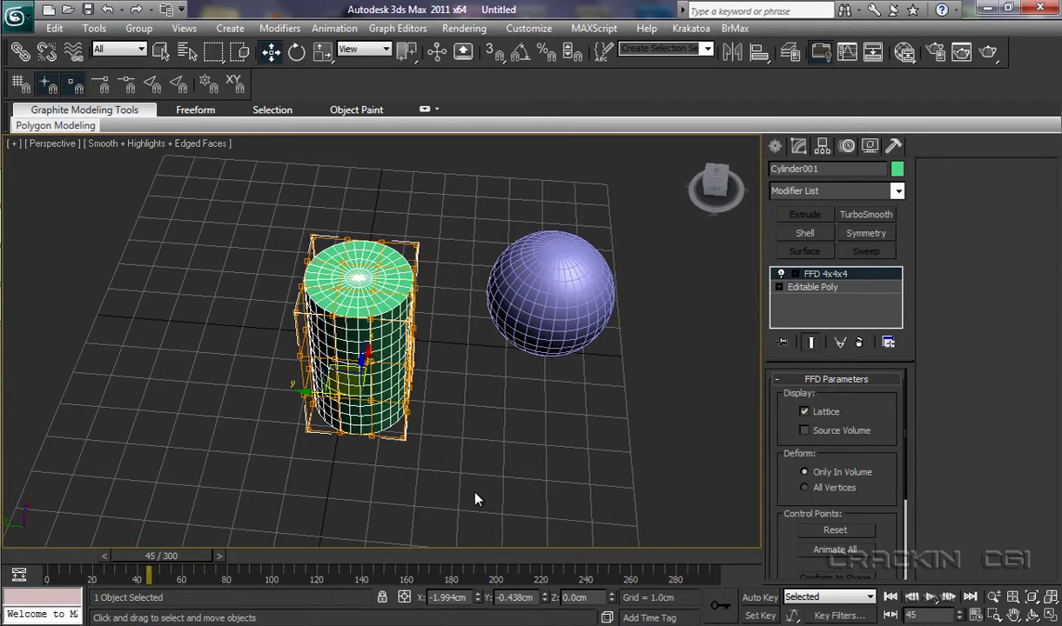
{"action": "left_click", "coordinate": [796, 275]}
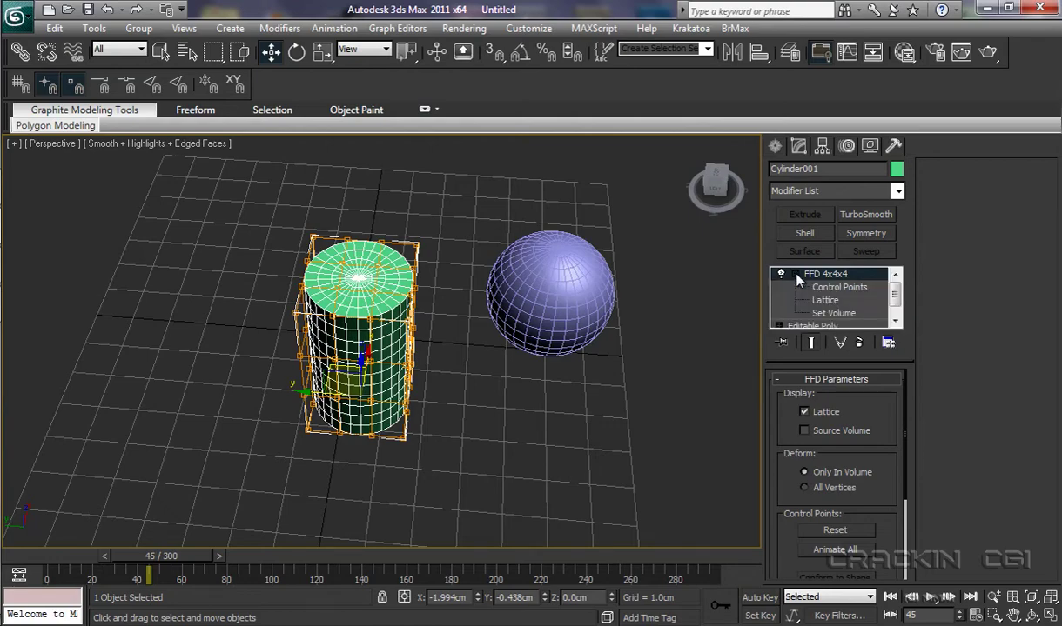
{"action": "left_click", "coordinate": [839, 289]}
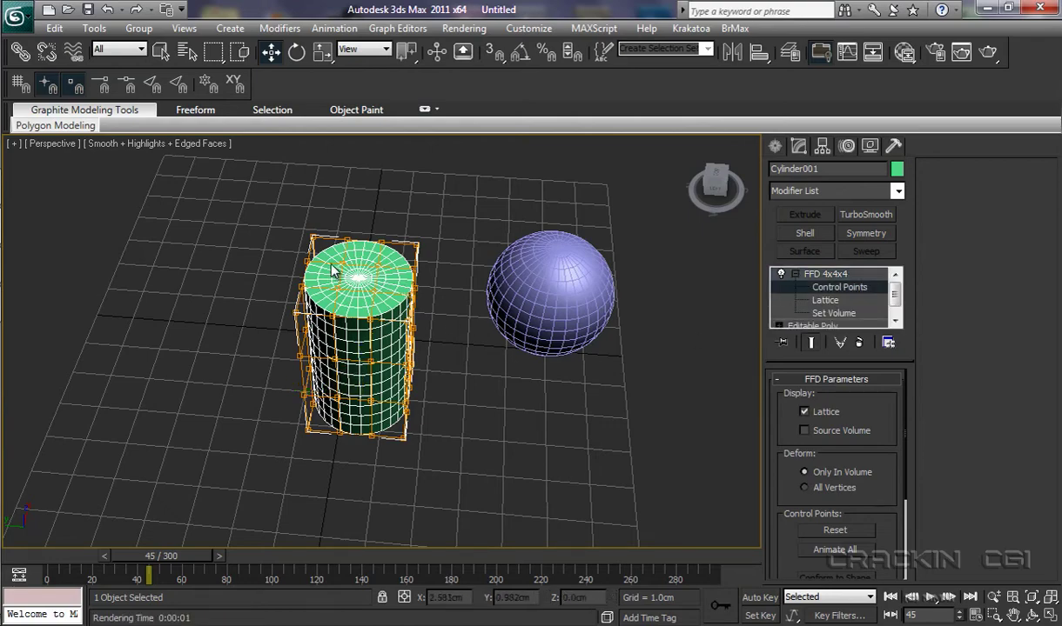
Try moving a group of upper control points to about X -1.05 cm and Z 4.29 cm, and undo the move
{"action": "left_click", "coordinate": [360, 251]}
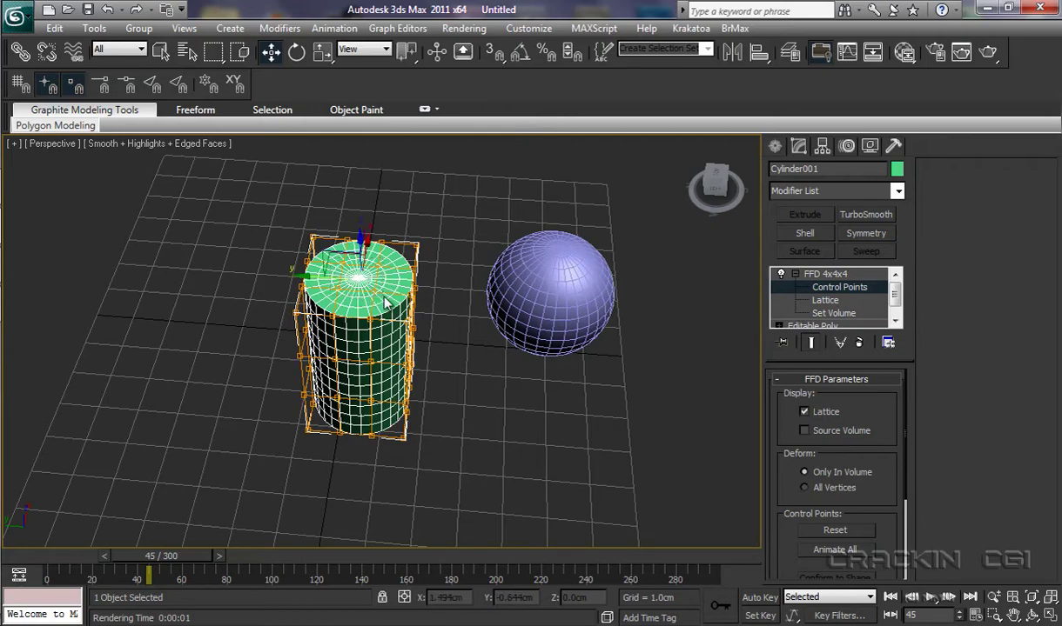
{"action": "middle_click_drag", "start_coordinate": [451, 376], "coordinate": [303, 325], "text": "alt"}
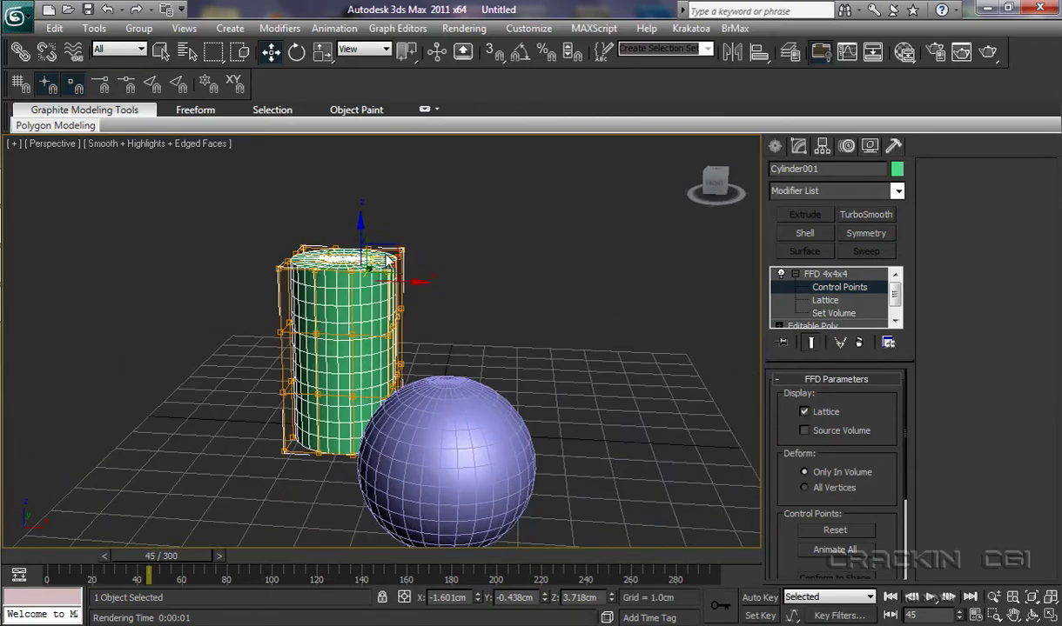
{"action": "left_click_drag", "start_coordinate": [394, 246], "coordinate": [424, 248]}
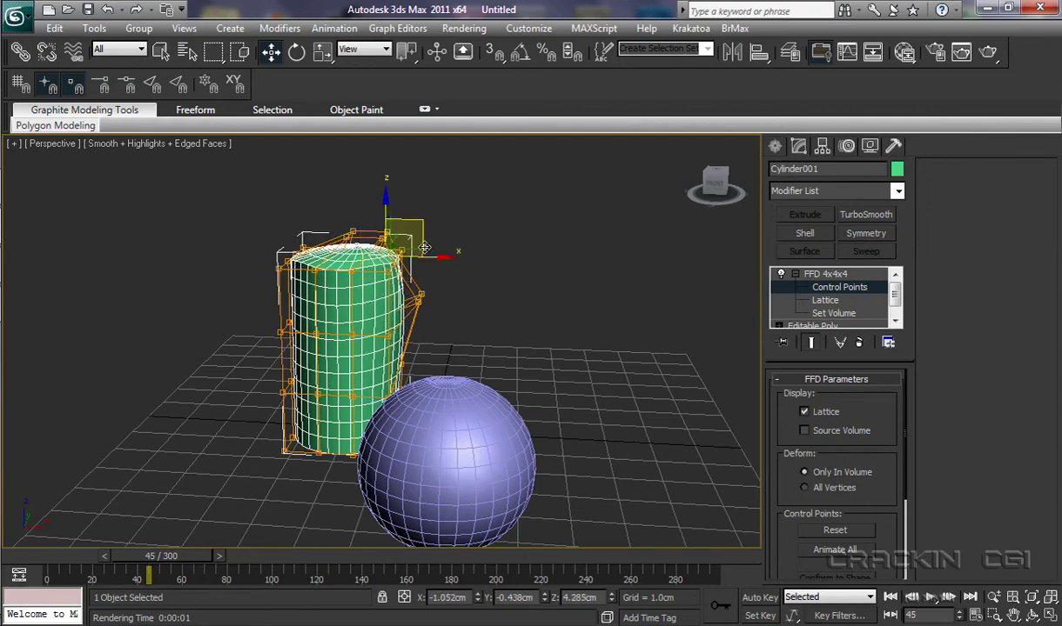
{"action": "left_click", "coordinate": [106, 9]}
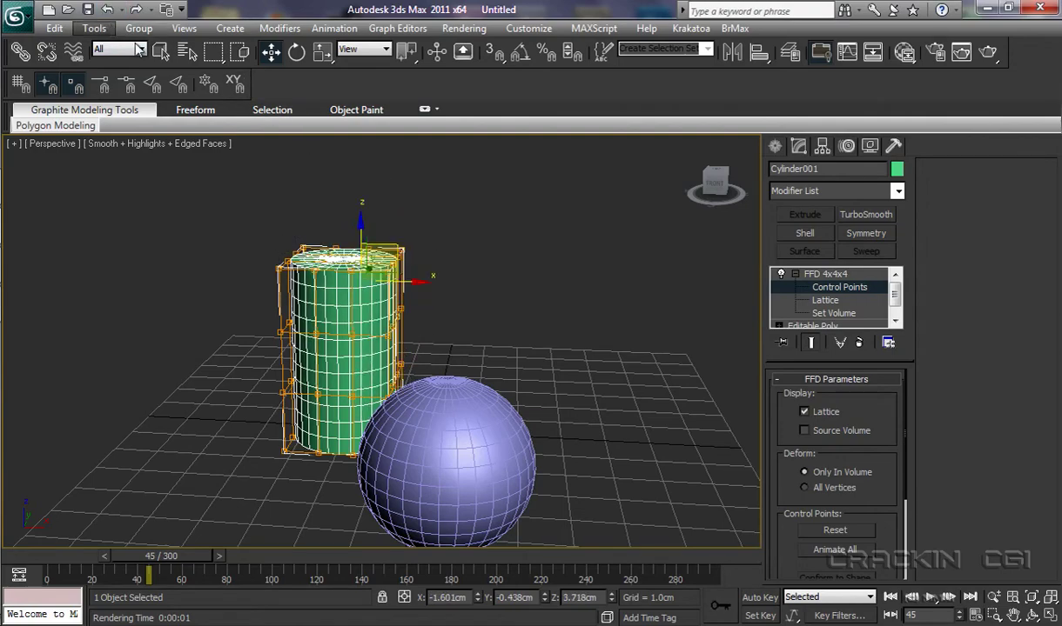
Select the two middle rows of FFD 4x4x4 control points and scale them uniformly inward to narrow the cylinder's waist
{"action": "middle_click_drag", "start_coordinate": [472, 326], "coordinate": [614, 316], "text": "alt"}
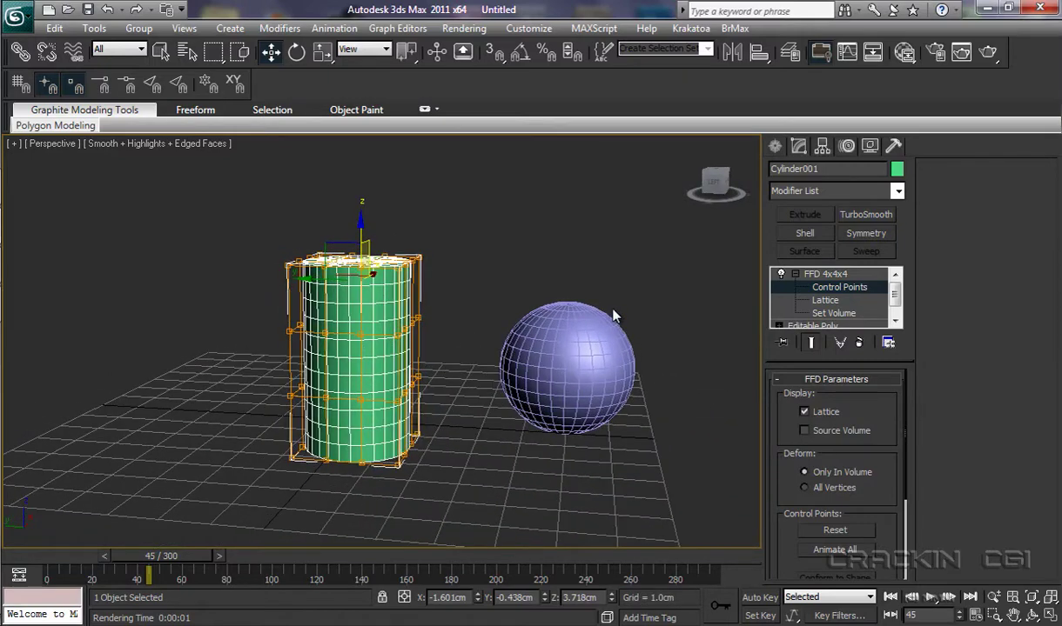
{"action": "left_click_drag", "start_coordinate": [265, 298], "coordinate": [453, 427]}
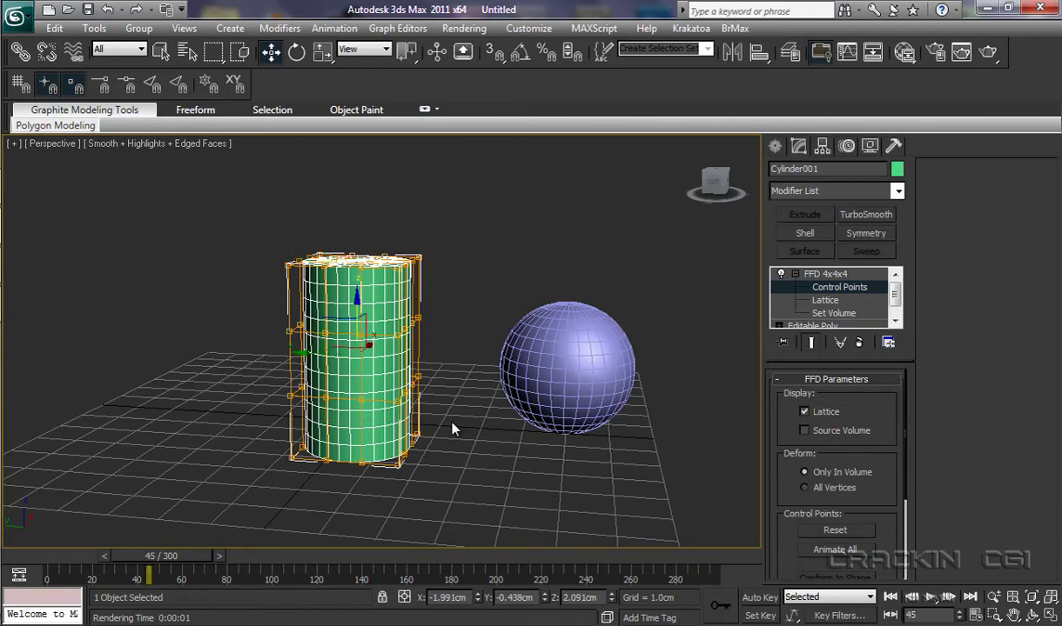
{"action": "key", "text": "r"}
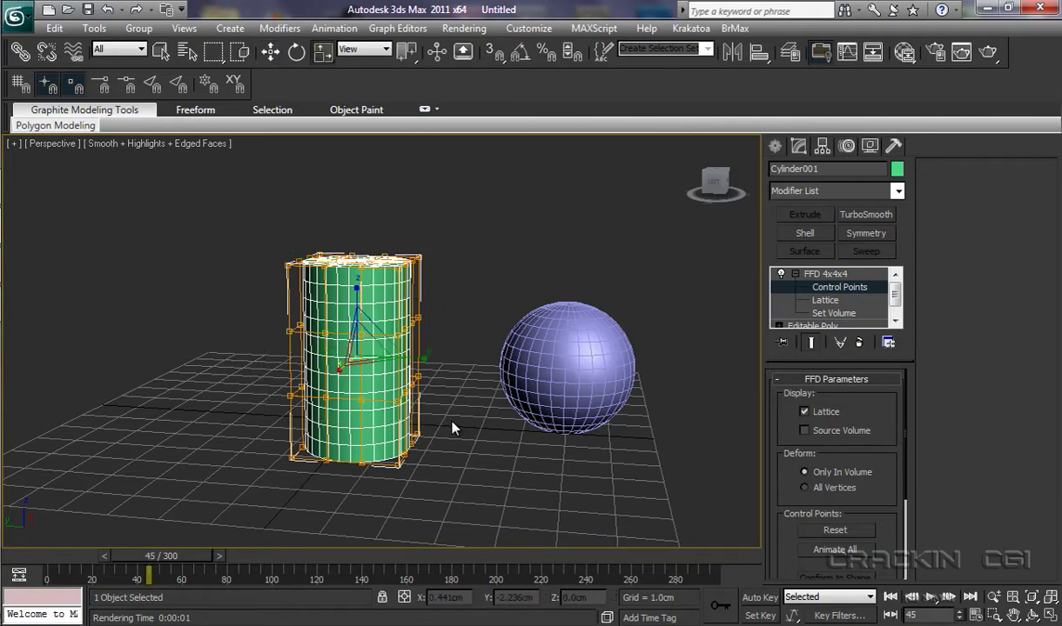
{"action": "left_click_drag", "start_coordinate": [360, 348], "coordinate": [260, 516]}
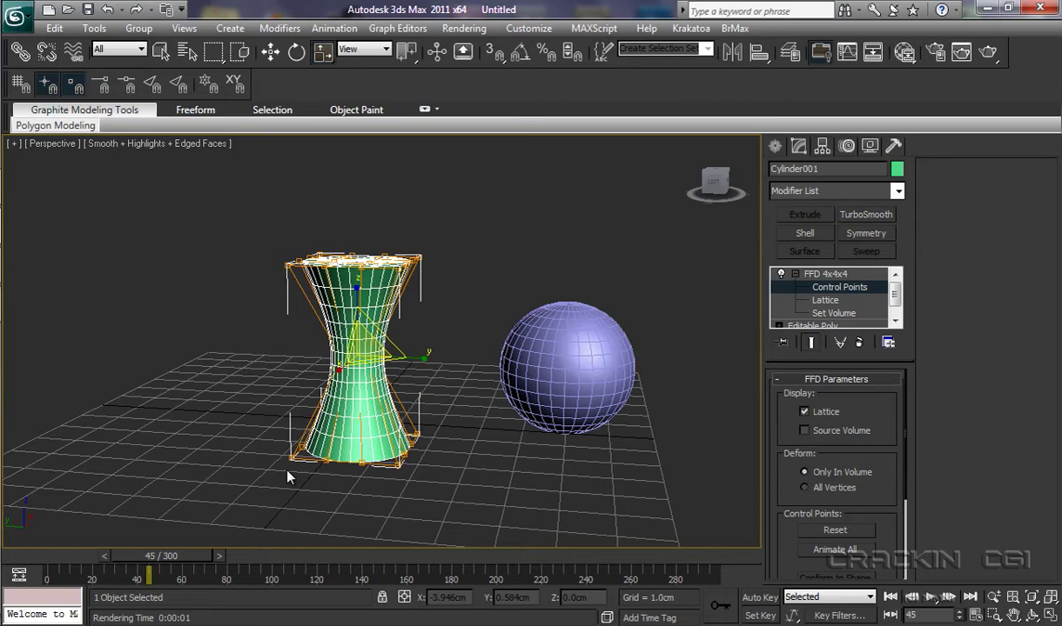
Select the Lattice level of the cylinder's FFD 4x4x4 modifier and move the lattice up to about Z 4.66 cm
{"action": "left_click", "coordinate": [826, 300]}
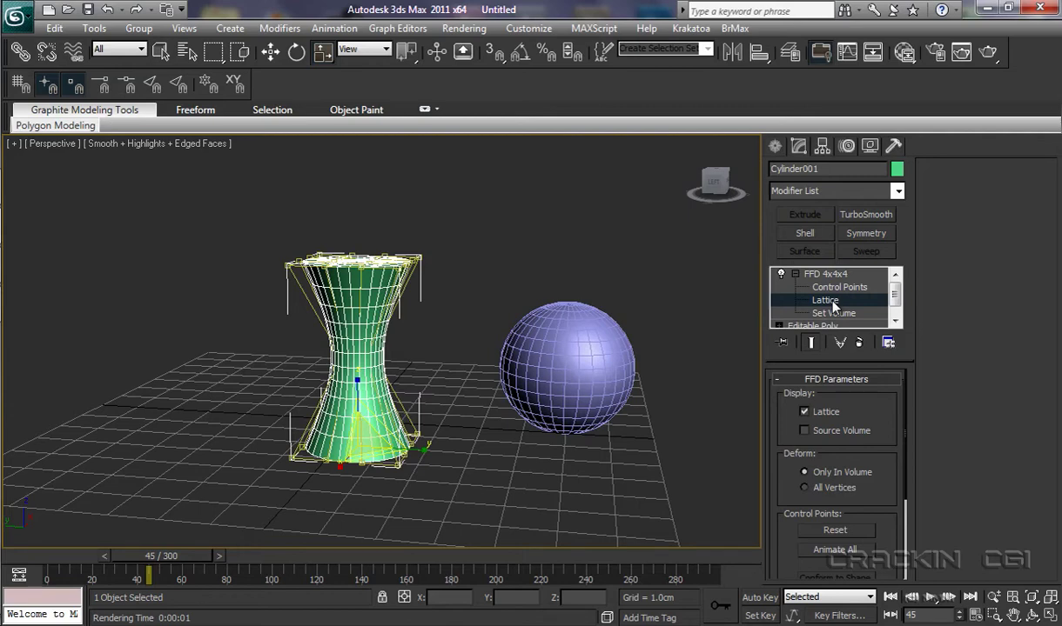
{"action": "key", "text": "w"}
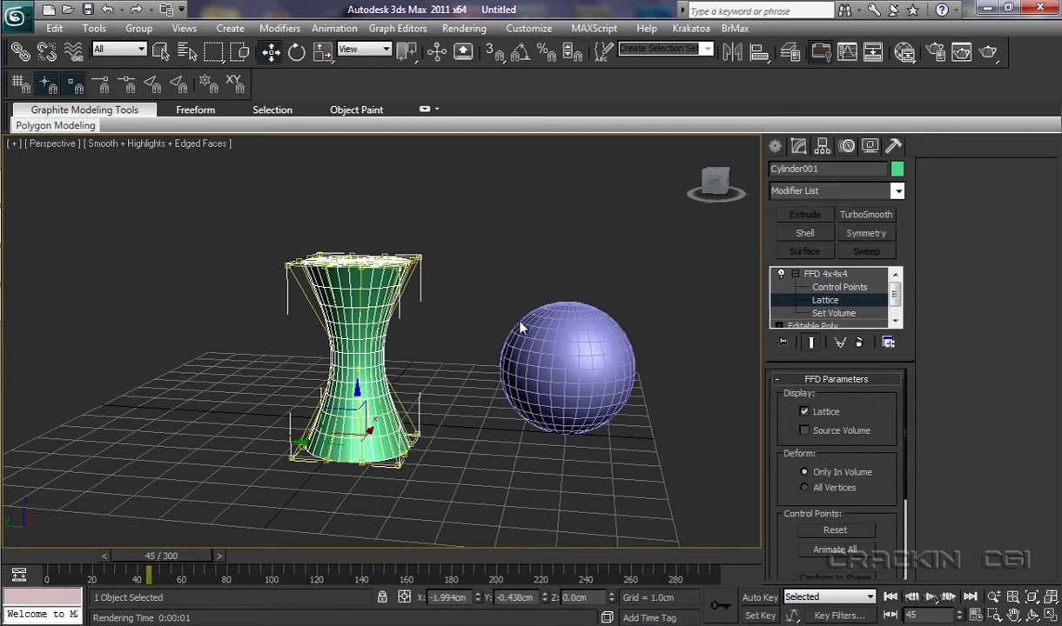
{"action": "left_click_drag", "start_coordinate": [356, 391], "coordinate": [369, 185]}
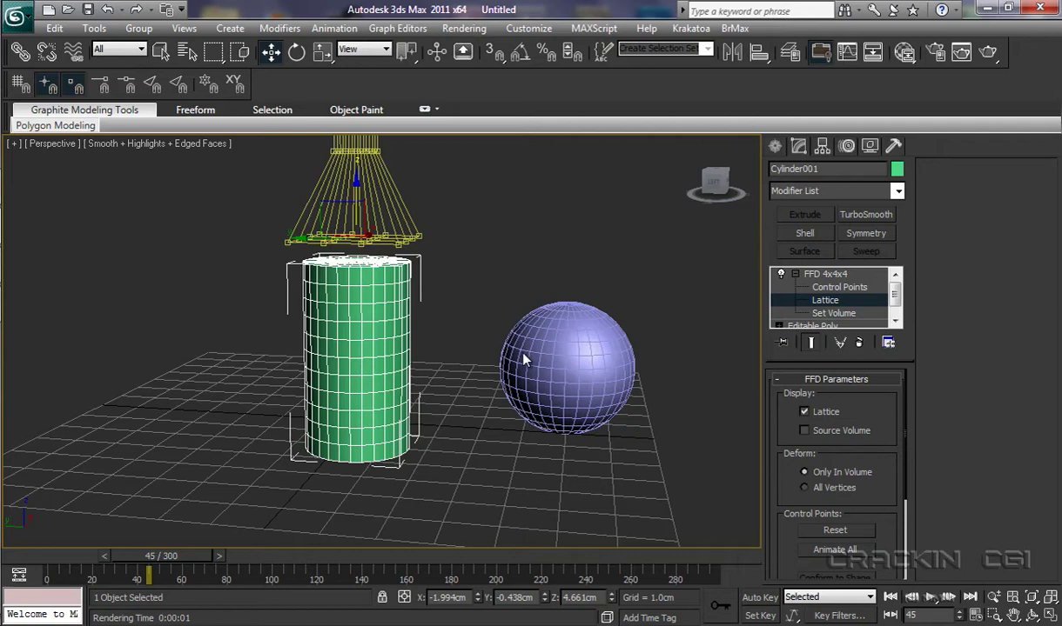
Turn on Auto Key from the start of the timeline and animate the lattice down to about Z -4.93 cm at frame 60
{"action": "left_click_drag", "start_coordinate": [194, 557], "coordinate": [92, 556]}
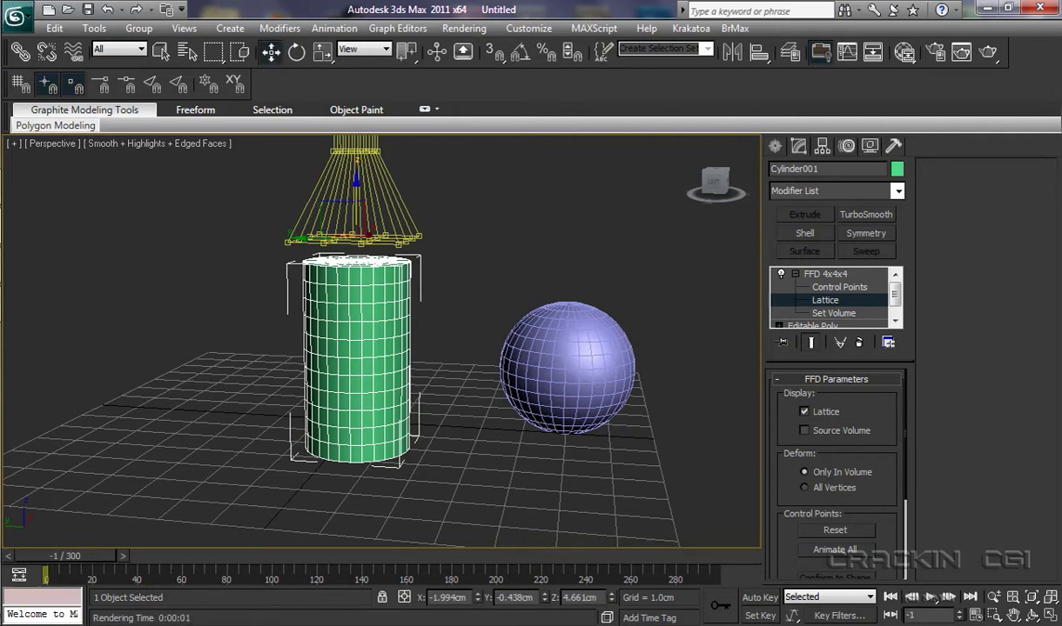
{"action": "left_click", "coordinate": [756, 598]}
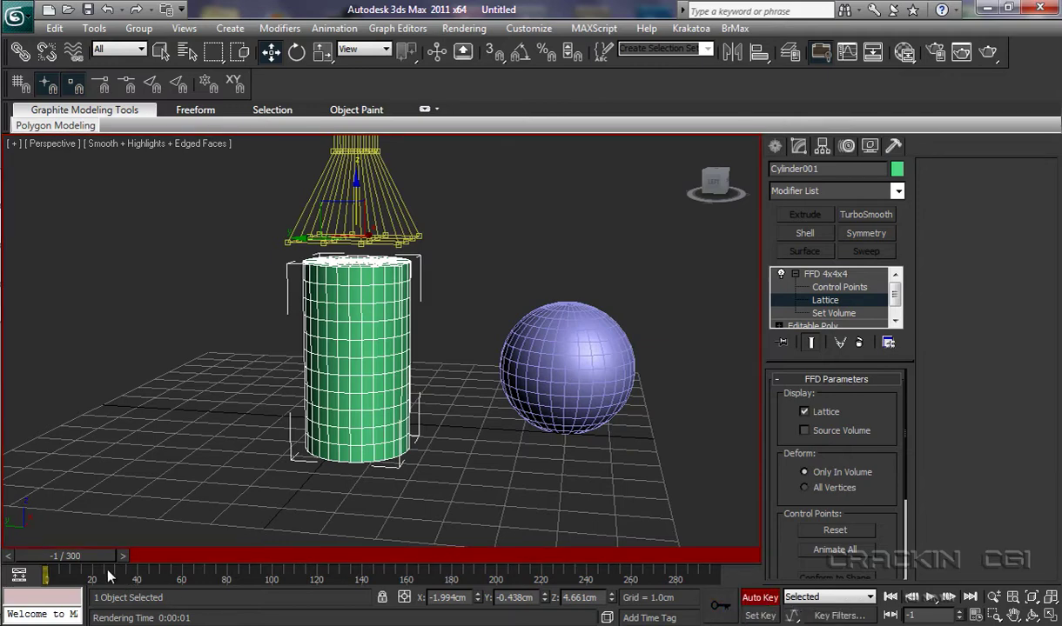
{"action": "left_click_drag", "start_coordinate": [87, 557], "coordinate": [215, 567]}
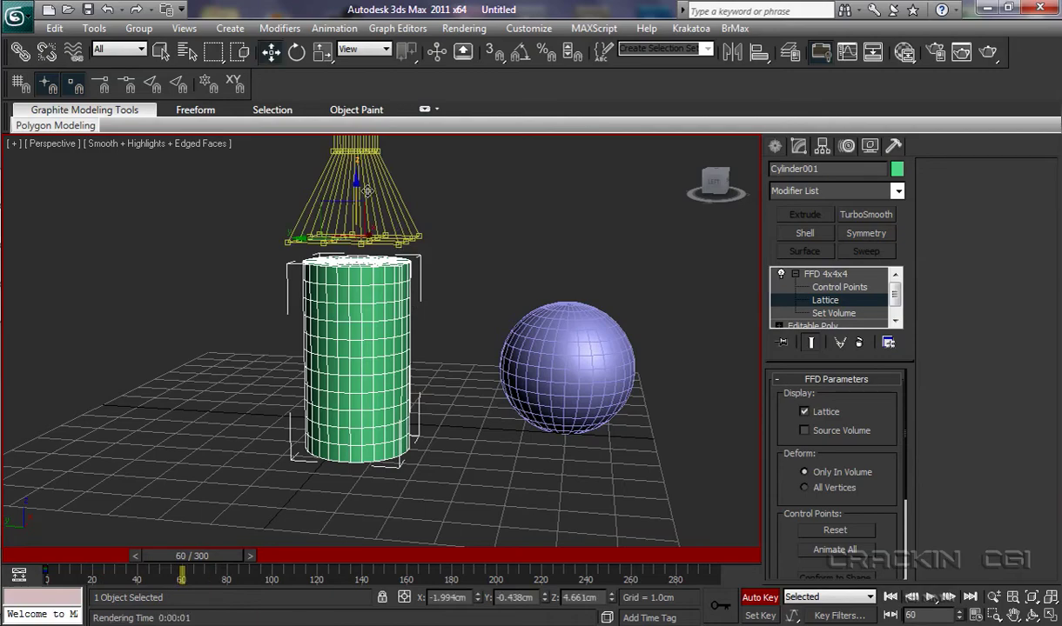
{"action": "left_click_drag", "start_coordinate": [348, 180], "coordinate": [388, 597]}
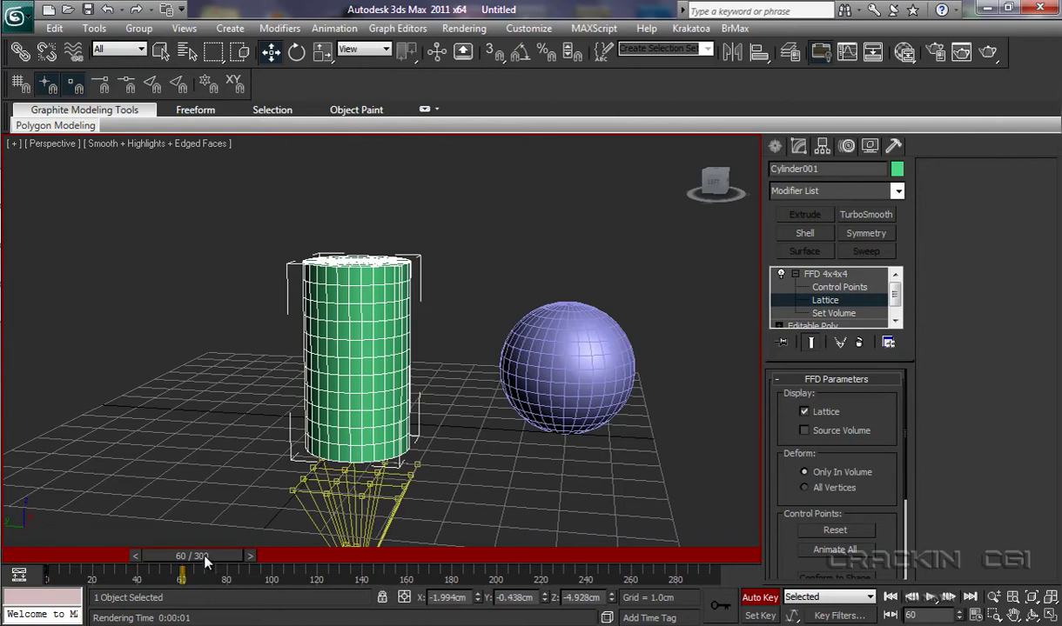
At frame 120, key the lattice moved back up over the cylinder to about Z -0.01 cm
{"action": "left_click_drag", "start_coordinate": [205, 557], "coordinate": [331, 570]}
{"action": "key", "text": "w"}
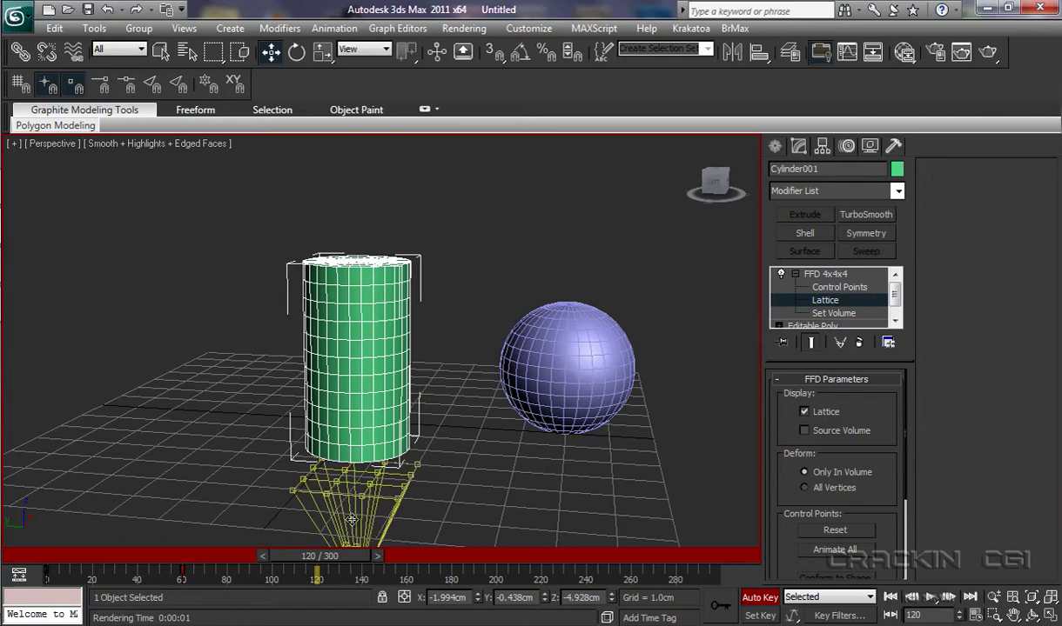
{"action": "left_click_drag", "start_coordinate": [335, 494], "coordinate": [364, 323]}
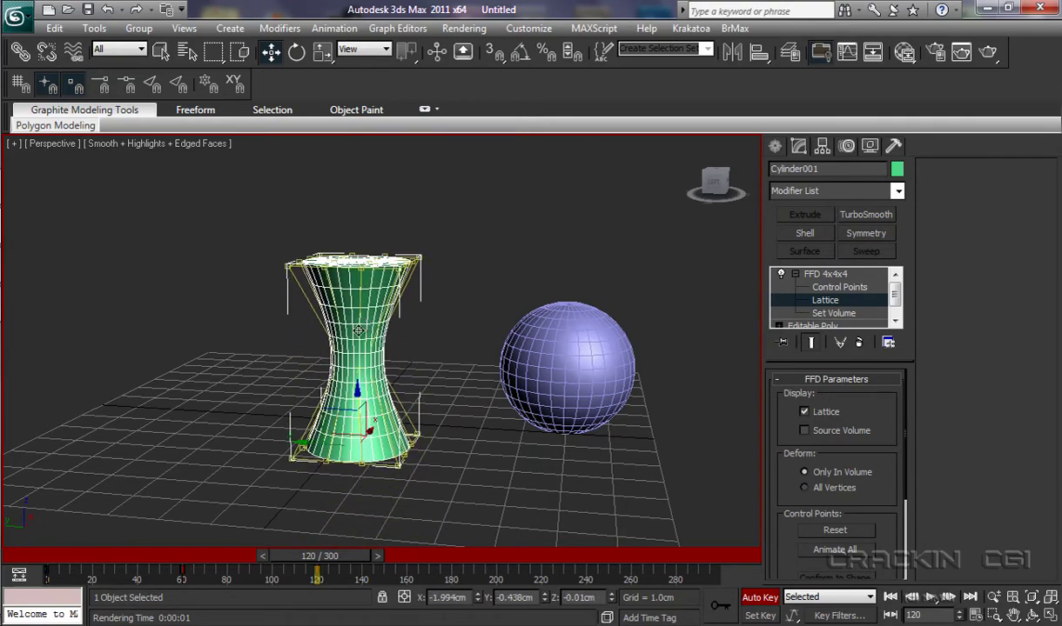
Key sideways lattice moves to about Y -3.46 cm at frame 160 and about Y 2.19 cm at frame 220
{"action": "left_click_drag", "start_coordinate": [339, 553], "coordinate": [421, 569]}
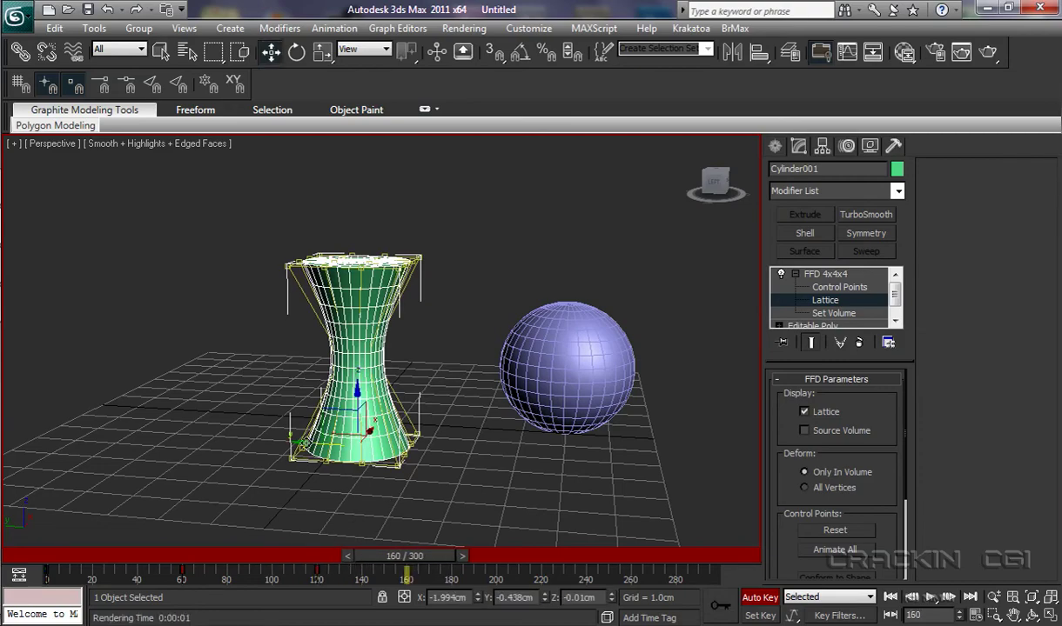
{"action": "left_click_drag", "start_coordinate": [305, 443], "coordinate": [542, 575]}
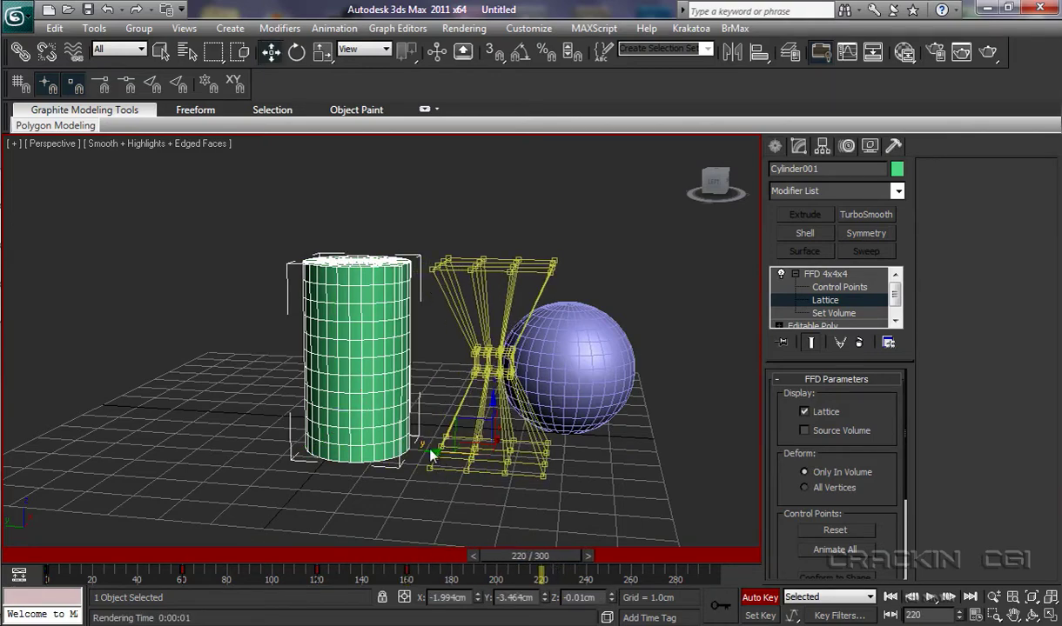
{"action": "left_click_drag", "start_coordinate": [434, 449], "coordinate": [190, 409]}
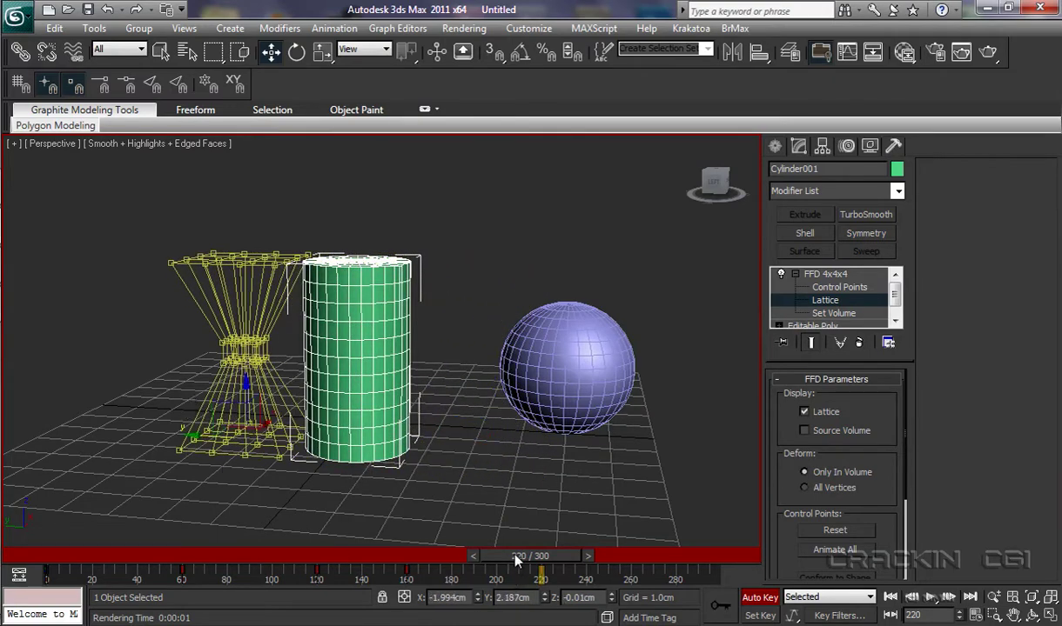
At frame 280, key the lattice back over the cylinder at about Y -0.39 cm and turn off Auto Key
{"action": "left_click_drag", "start_coordinate": [516, 561], "coordinate": [644, 570]}
{"action": "key", "text": "w"}
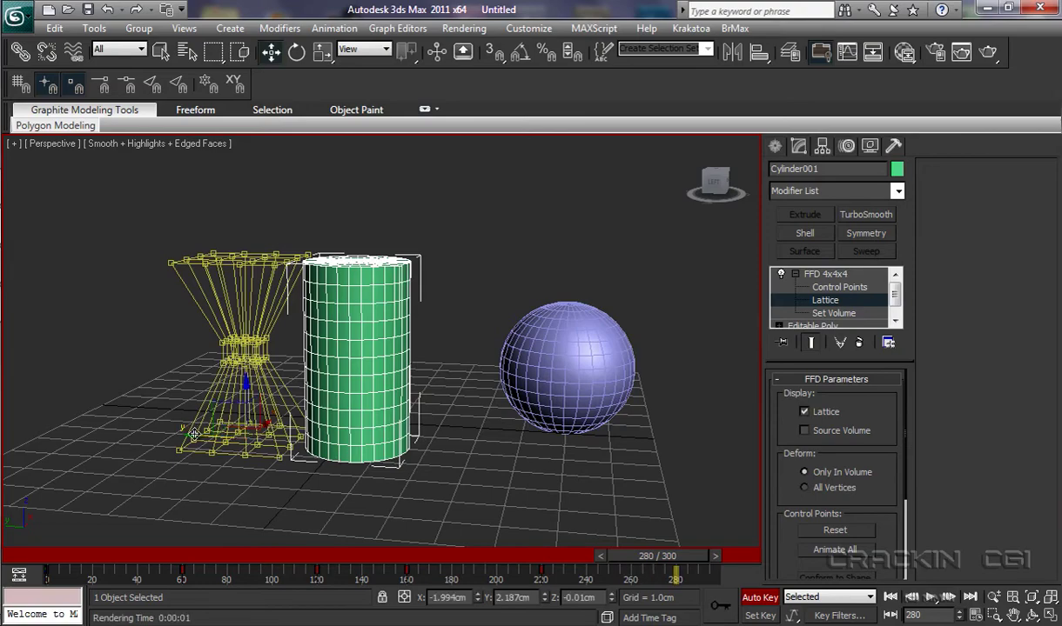
{"action": "left_click_drag", "start_coordinate": [193, 433], "coordinate": [304, 483]}
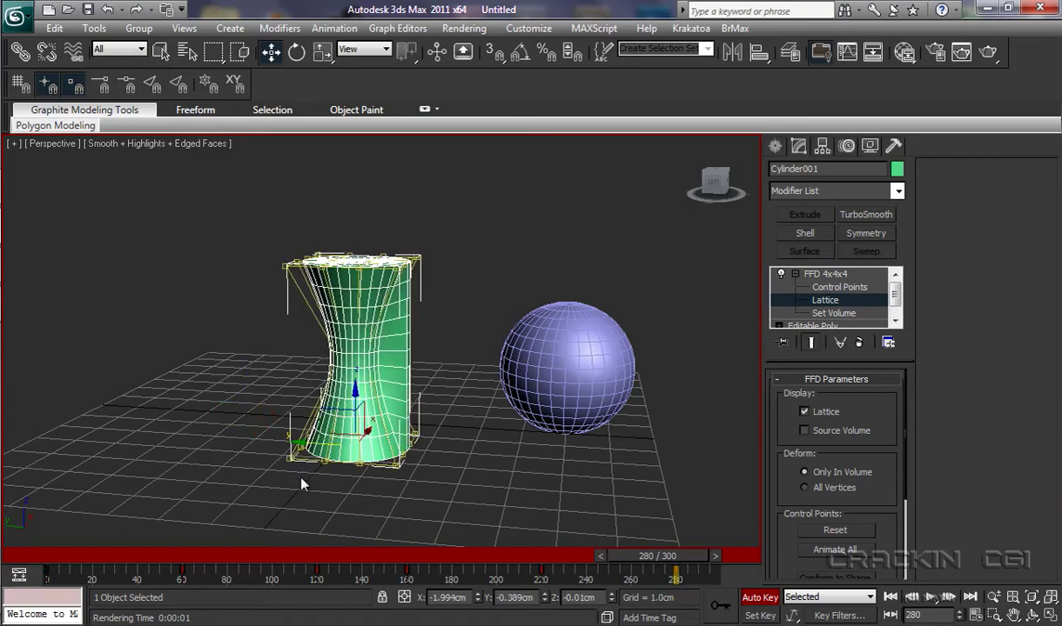
{"action": "left_click", "coordinate": [748, 599]}
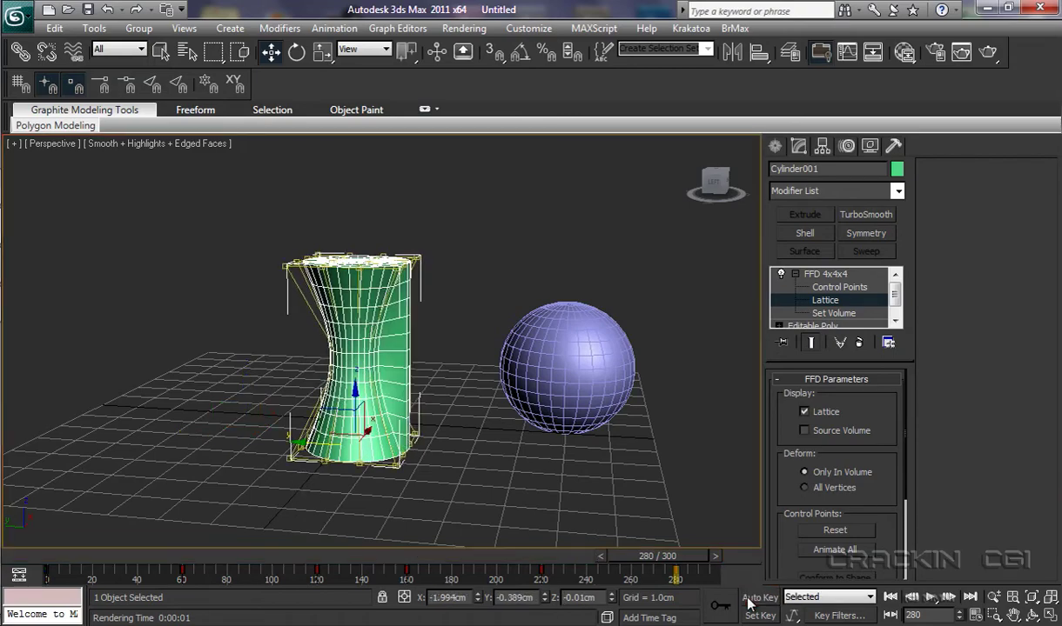
Play back the lattice animation, stop it, and return to the start of the timeline
{"action": "left_click", "coordinate": [929, 598]}
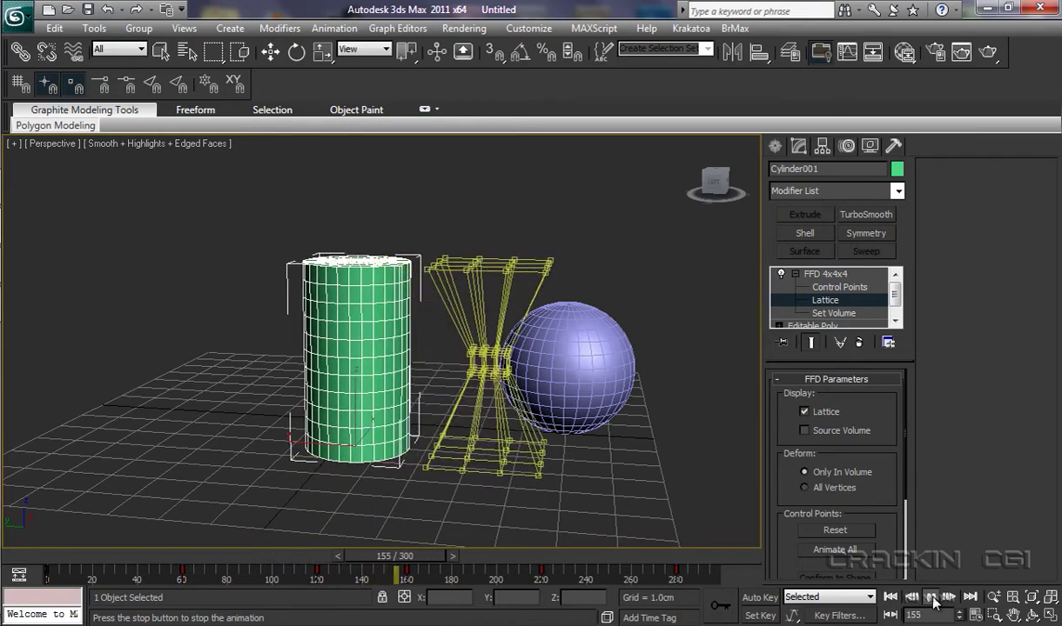
{"action": "left_click", "coordinate": [932, 598]}
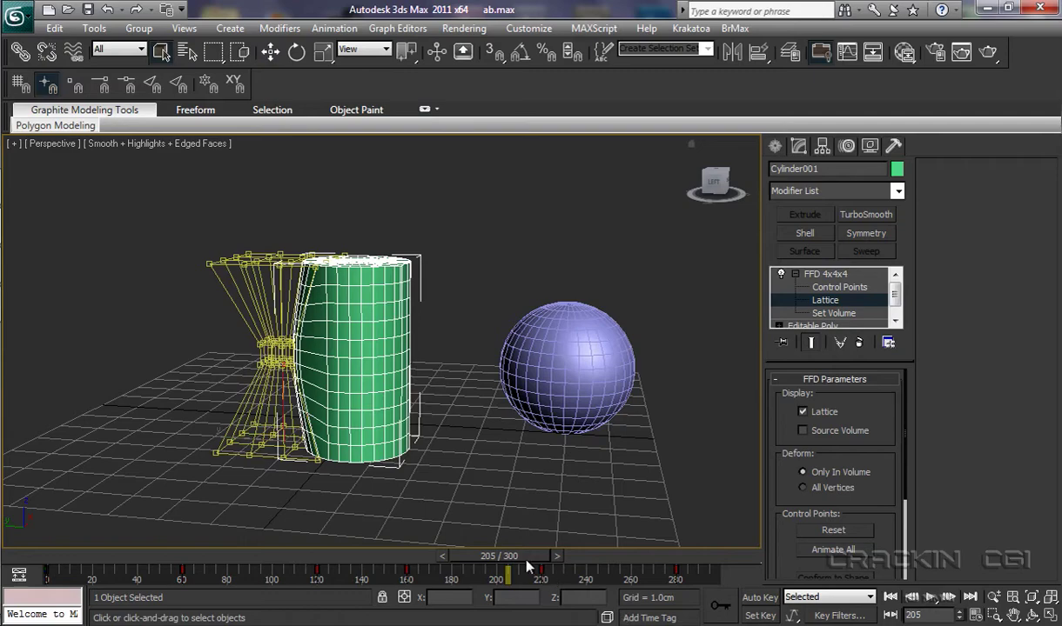
{"action": "left_click_drag", "start_coordinate": [527, 562], "coordinate": [67, 557]}
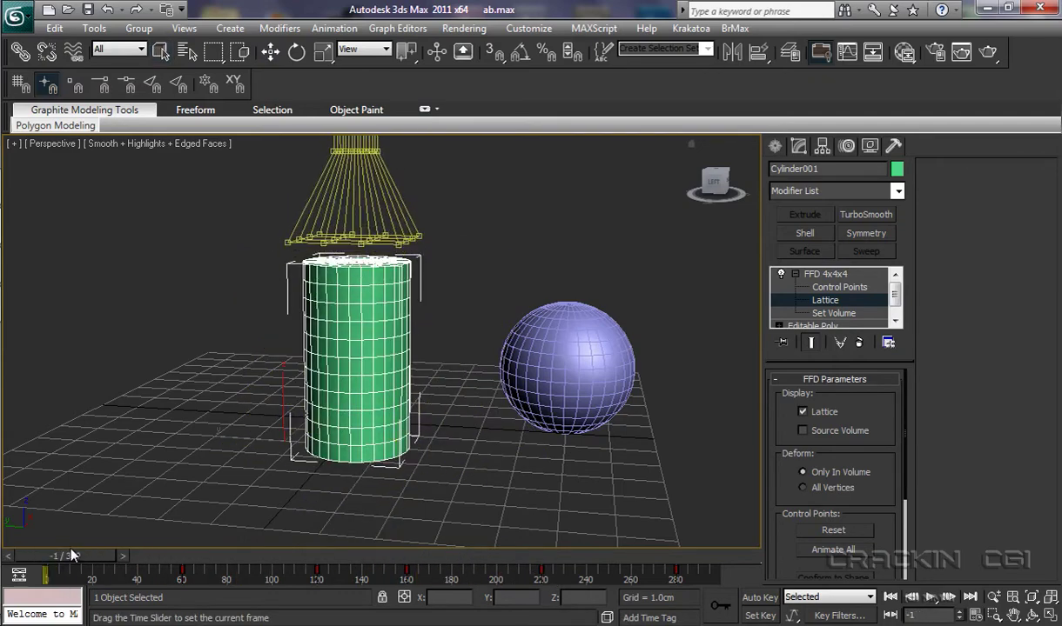
Delete all the lattice animation keys and remove the FFD 4x4x4 modifier from the cylinder
{"action": "left_click_drag", "start_coordinate": [707, 586], "coordinate": [42, 574]}
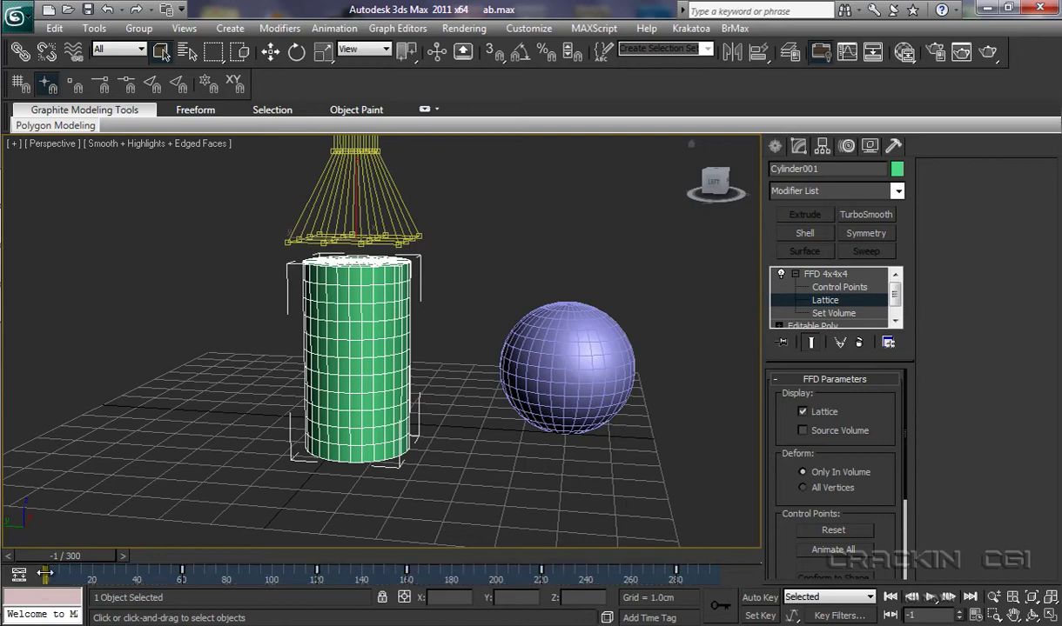
{"action": "right_click", "coordinate": [44, 572]}
{"action": "left_click", "coordinate": [103, 483]}
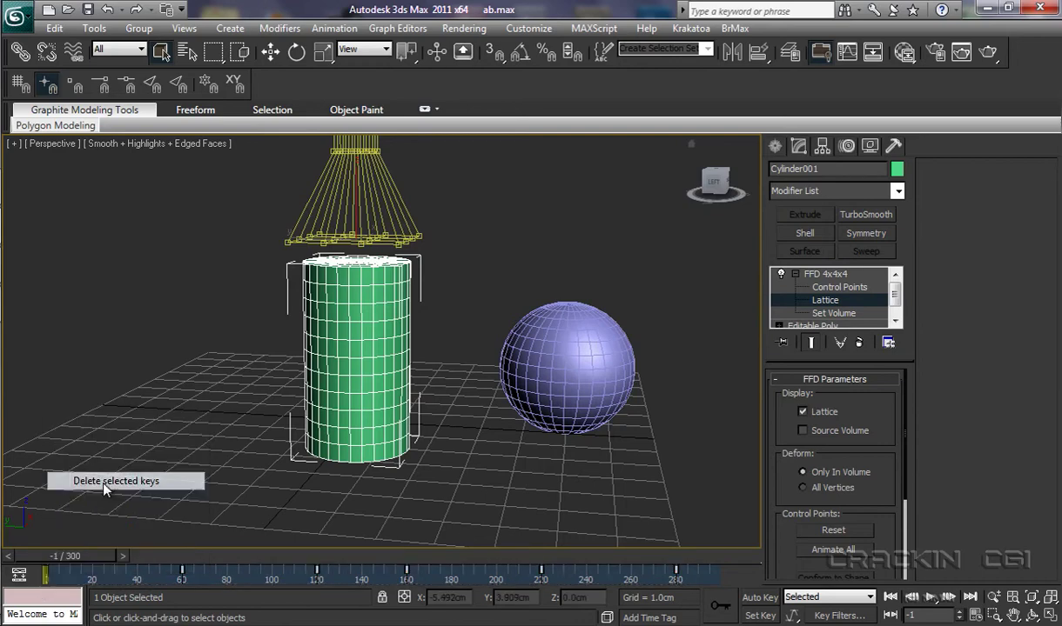
{"action": "left_click", "coordinate": [826, 274]}
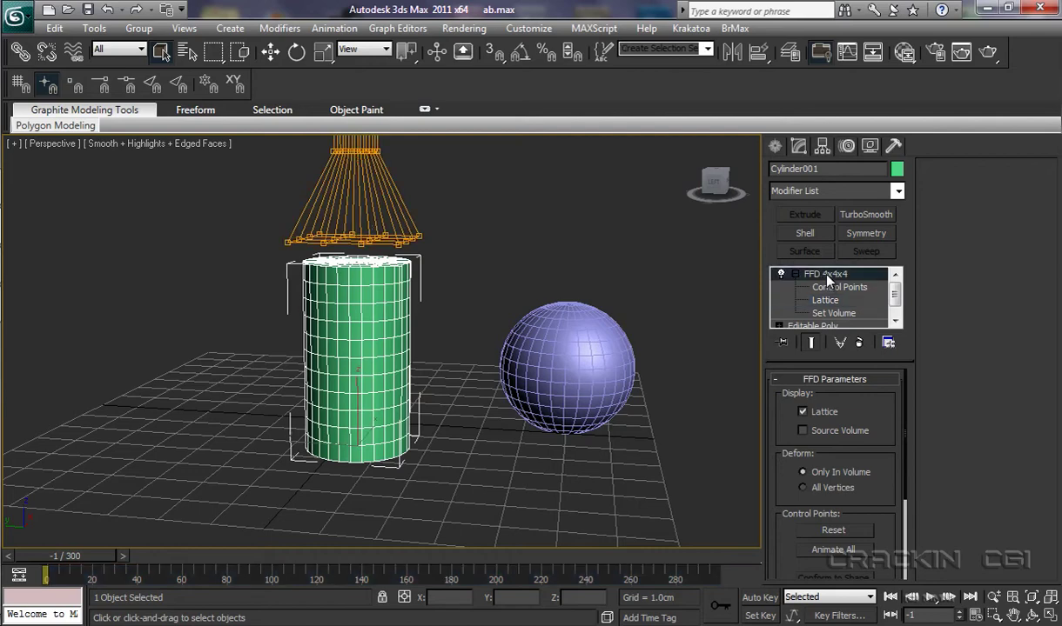
{"action": "left_click", "coordinate": [858, 343]}
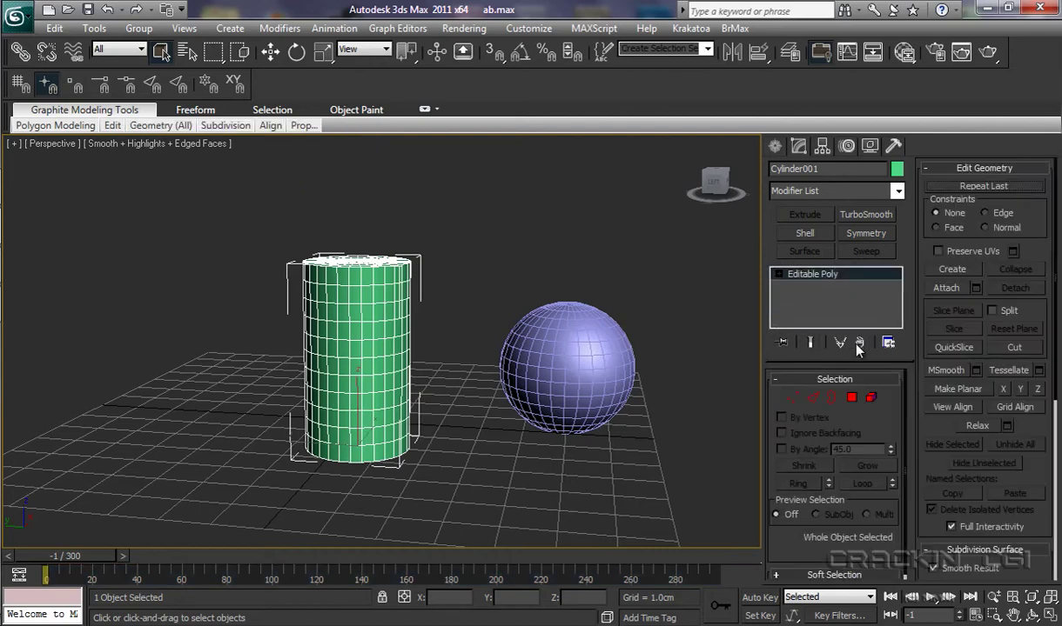
Apply an FFD(box) modifier to the sphere
{"action": "left_click", "coordinate": [554, 380]}
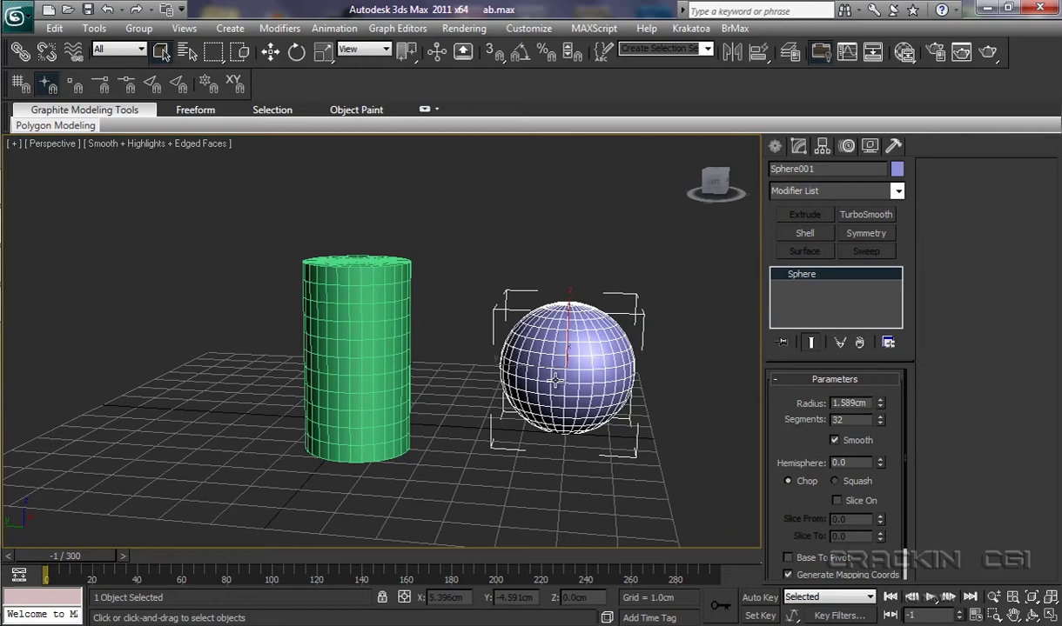
{"action": "left_click", "coordinate": [898, 192]}
{"action": "left_click_drag", "start_coordinate": [900, 236], "coordinate": [905, 353]}
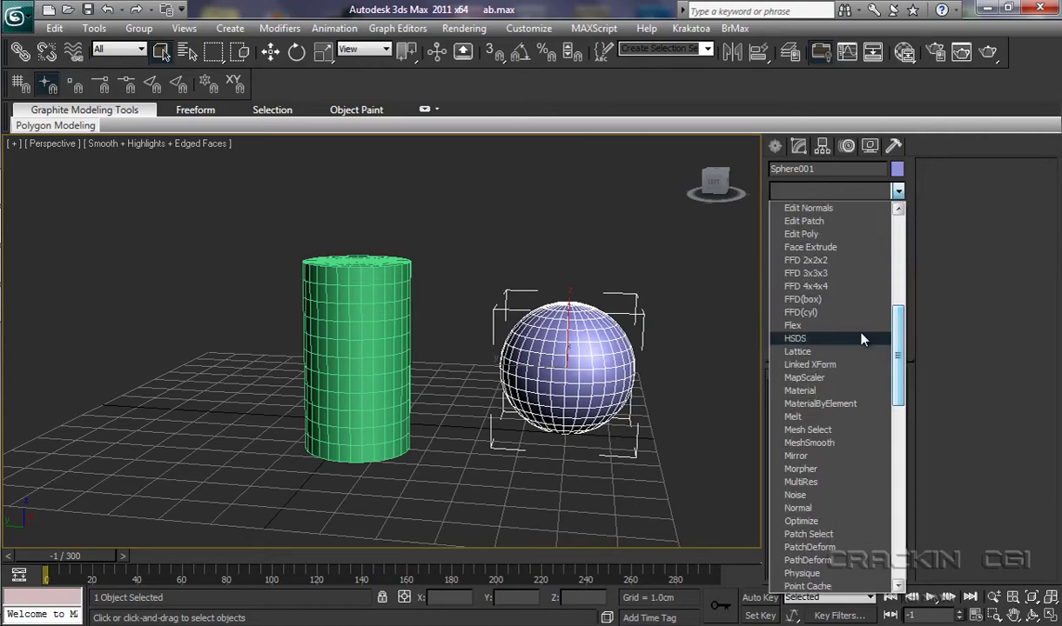
{"action": "left_click", "coordinate": [816, 300]}
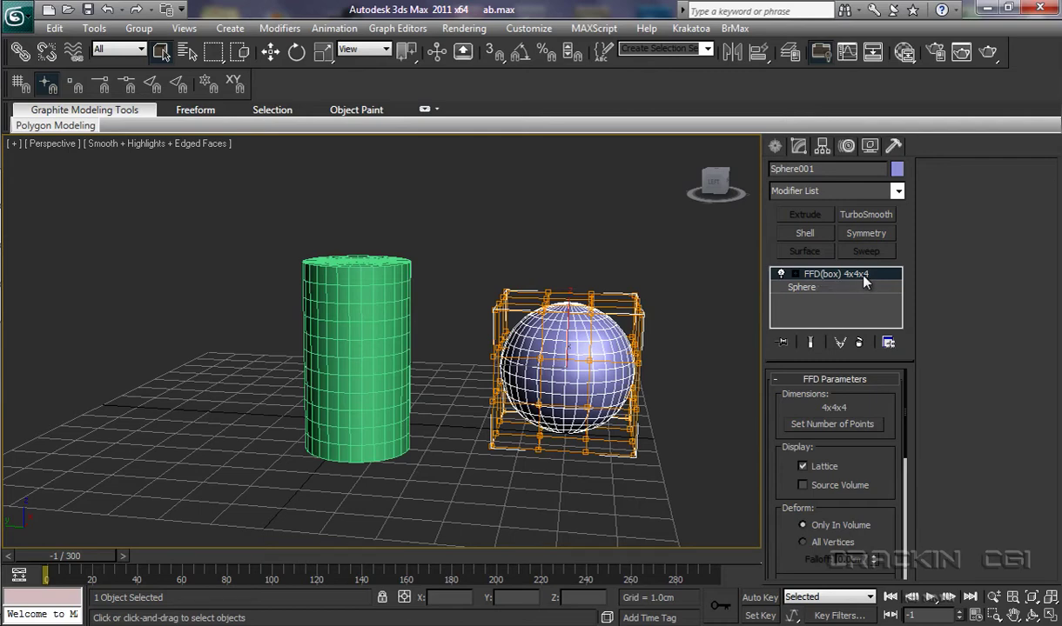
Set the sphere's FFD(box) lattice to 2 points in length, keeping 4 in width and 4 in height
{"action": "left_click", "coordinate": [832, 425]}
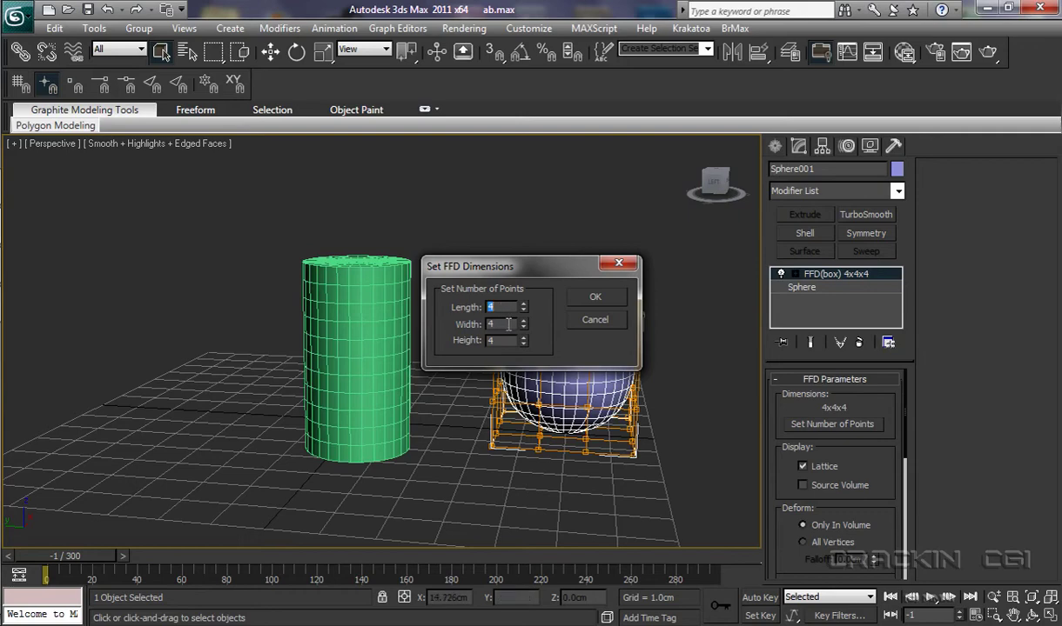
{"action": "left_click_drag", "start_coordinate": [500, 261], "coordinate": [509, 193]}
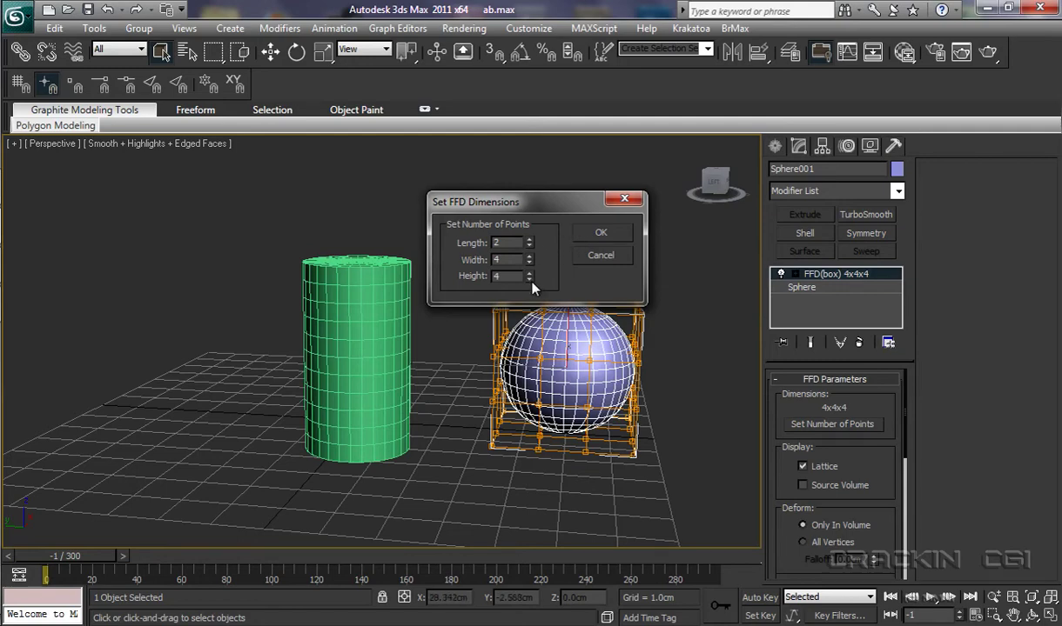
{"action": "left_click", "coordinate": [586, 235]}
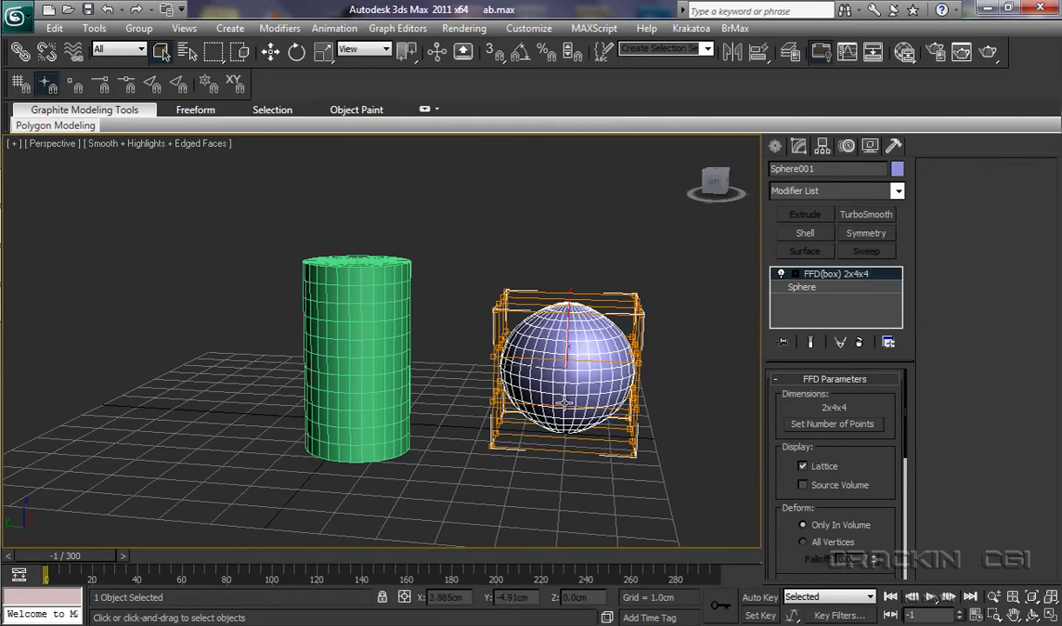
Reselect the sphere and enter control point editing for its FFD(box) 2x4x4 modifier
{"action": "middle_click_drag", "start_coordinate": [572, 469], "coordinate": [505, 463]}
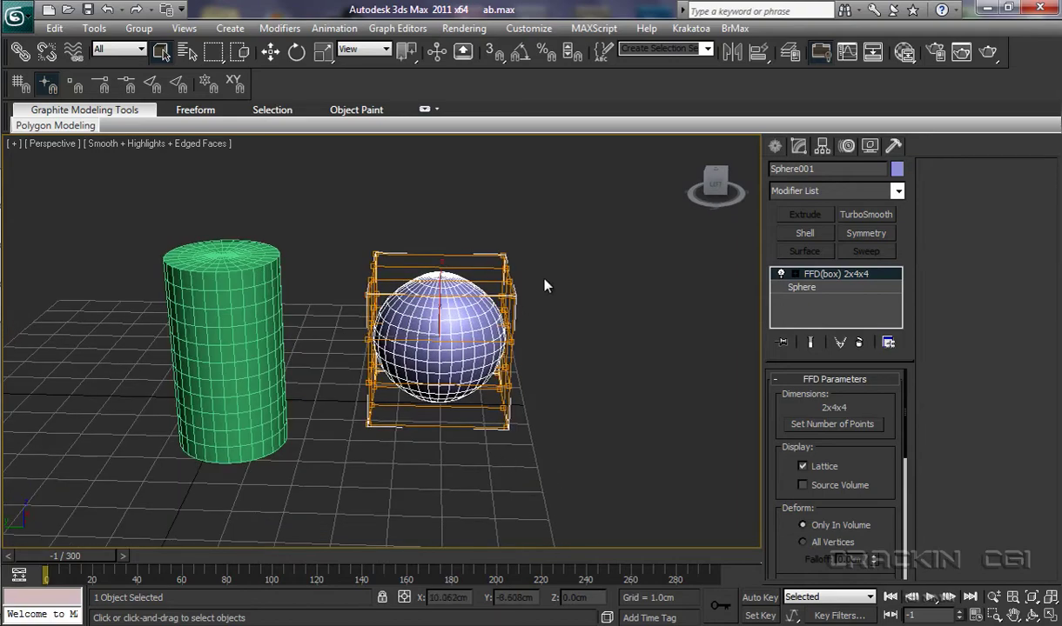
{"action": "left_click_drag", "start_coordinate": [538, 323], "coordinate": [587, 317]}
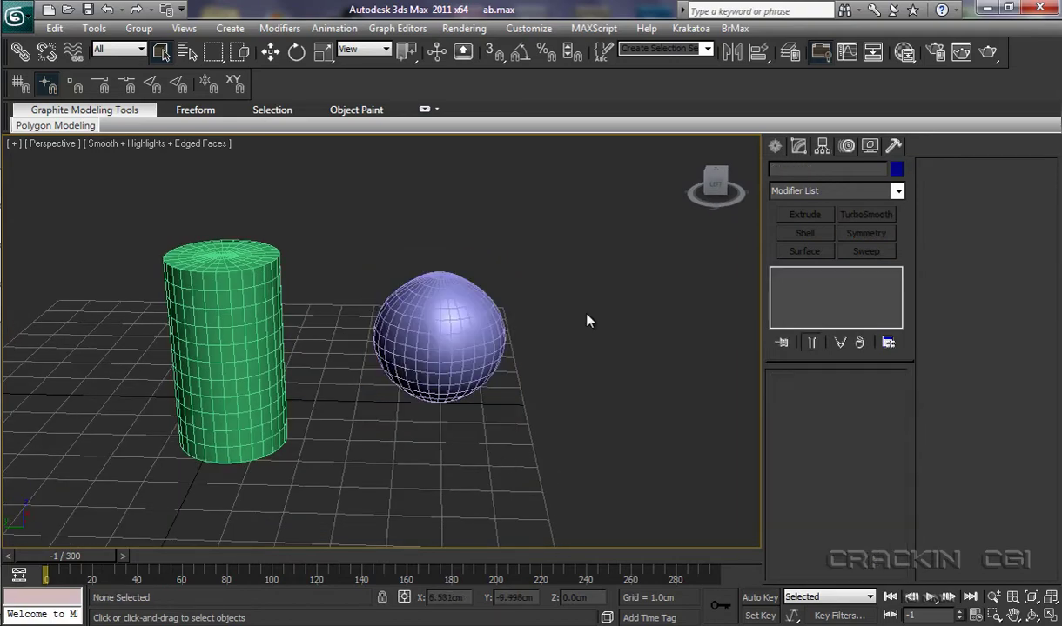
{"action": "left_click", "coordinate": [475, 344]}
{"action": "left_click", "coordinate": [794, 275]}
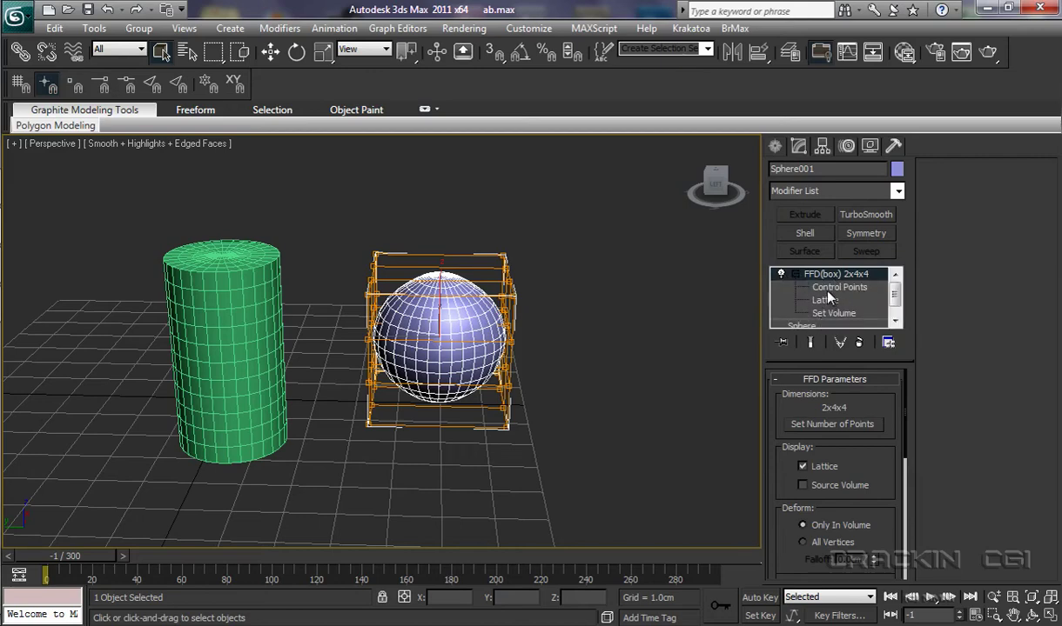
{"action": "left_click", "coordinate": [831, 288]}
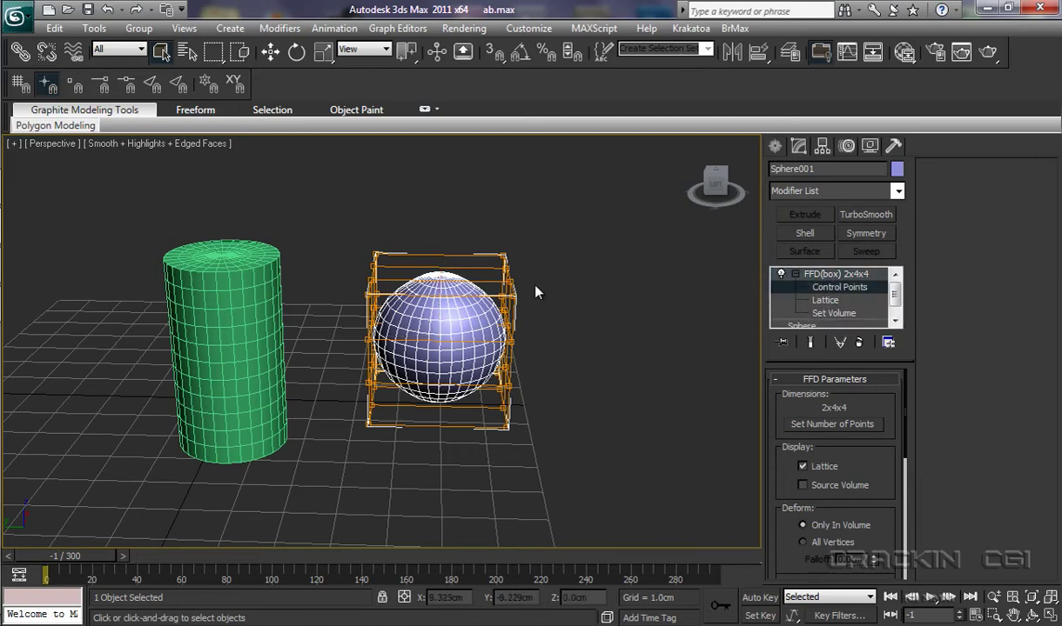
Move the control points at the sphere lattice's upper side edge outward along Y, to about -7.4 cm
{"action": "left_click_drag", "start_coordinate": [533, 283], "coordinate": [510, 308]}
{"action": "key", "text": "w"}
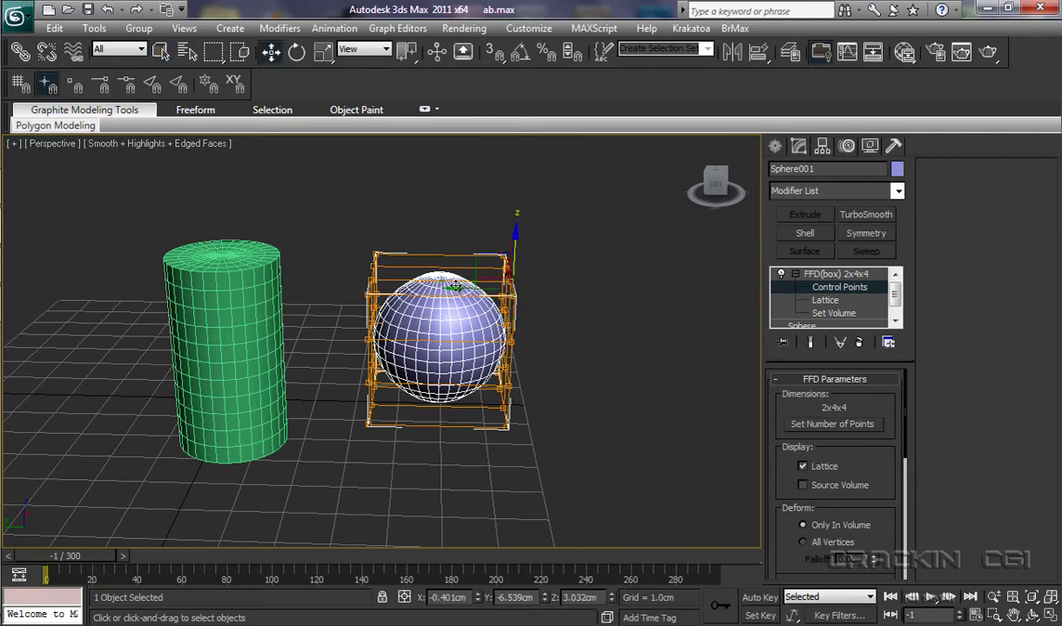
{"action": "left_click_drag", "start_coordinate": [437, 277], "coordinate": [528, 318]}
{"action": "left_click", "coordinate": [581, 284]}
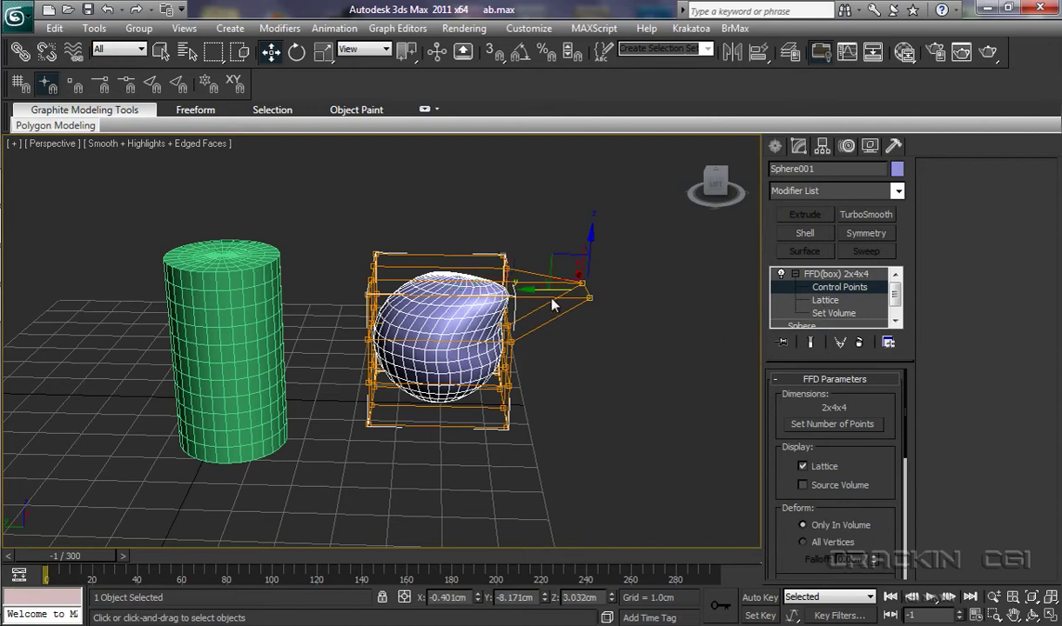
{"action": "left_click_drag", "start_coordinate": [527, 290], "coordinate": [494, 300]}
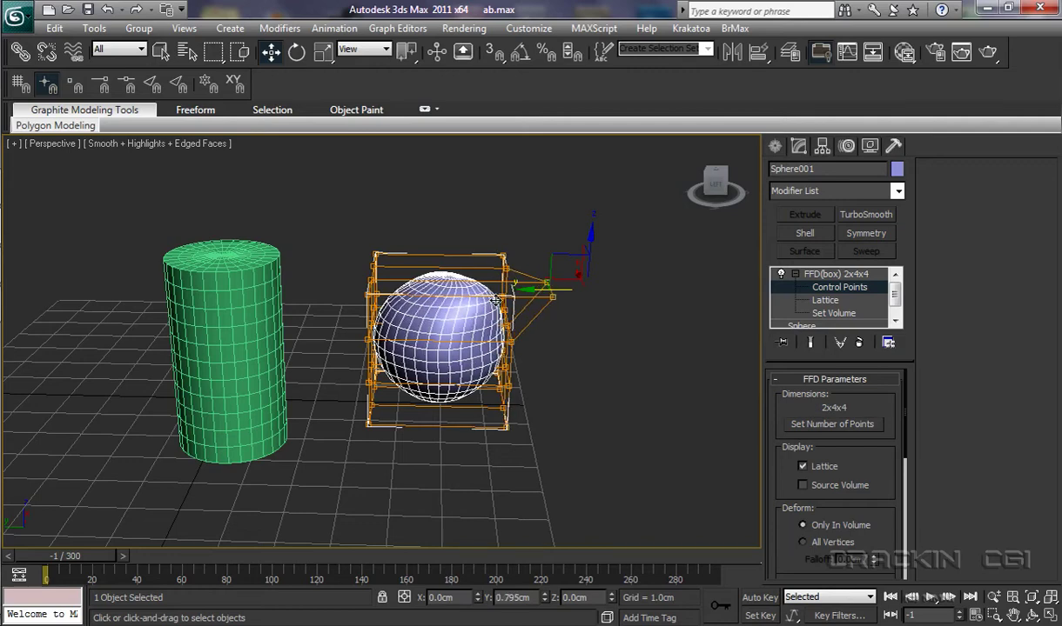
{"action": "left_click_drag", "start_coordinate": [495, 300], "coordinate": [494, 300]}
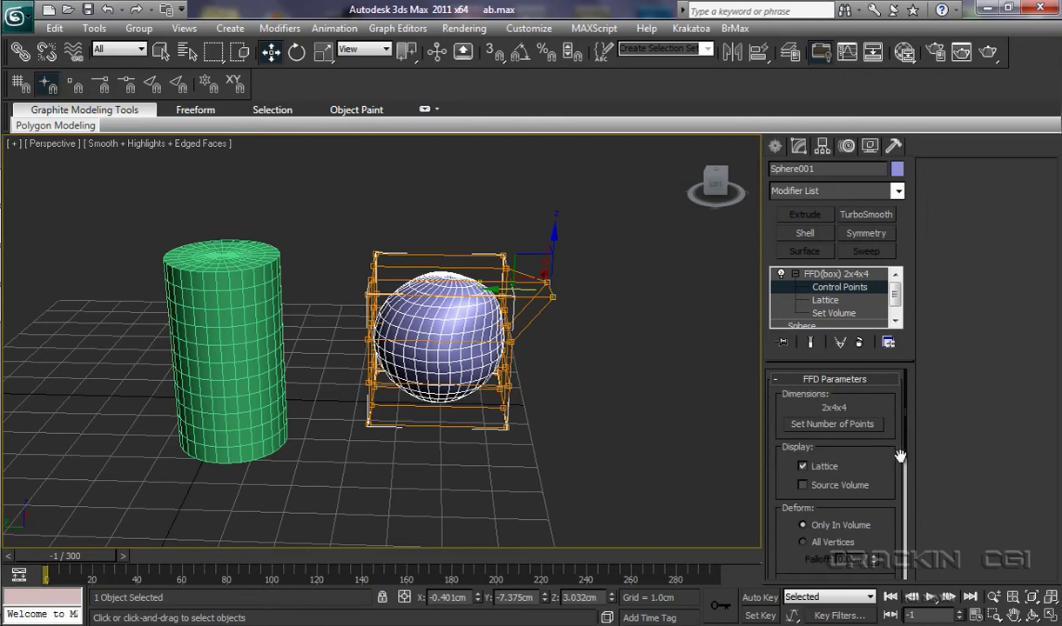
Set the sphere's FFD(box) tension to 23.2 and its continuity to 27.4
{"action": "left_click_drag", "start_coordinate": [903, 437], "coordinate": [910, 526]}
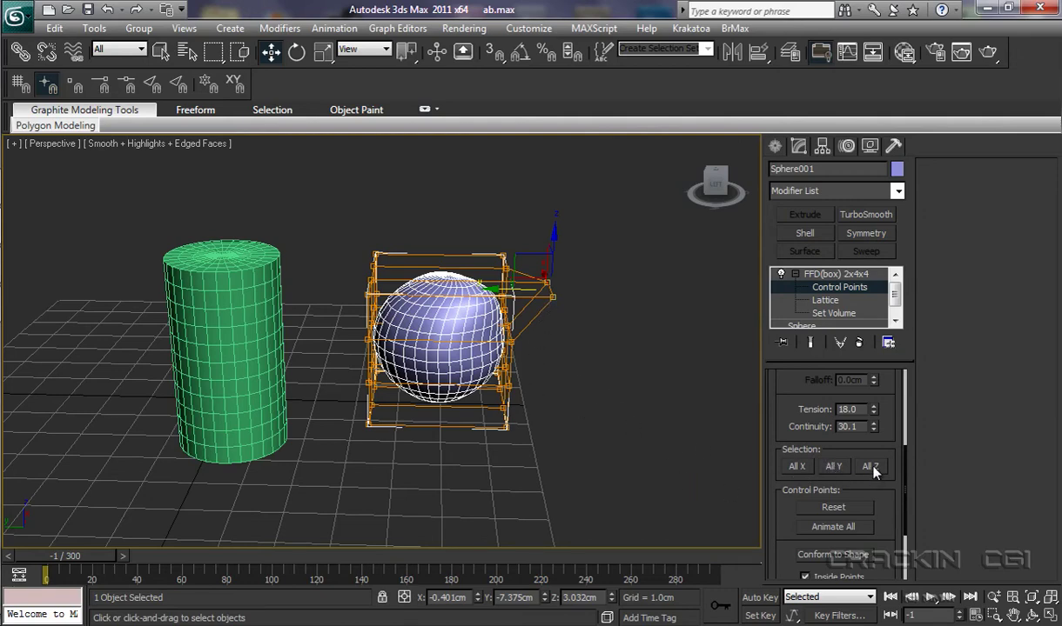
{"action": "left_click_drag", "start_coordinate": [873, 407], "coordinate": [872, 411]}
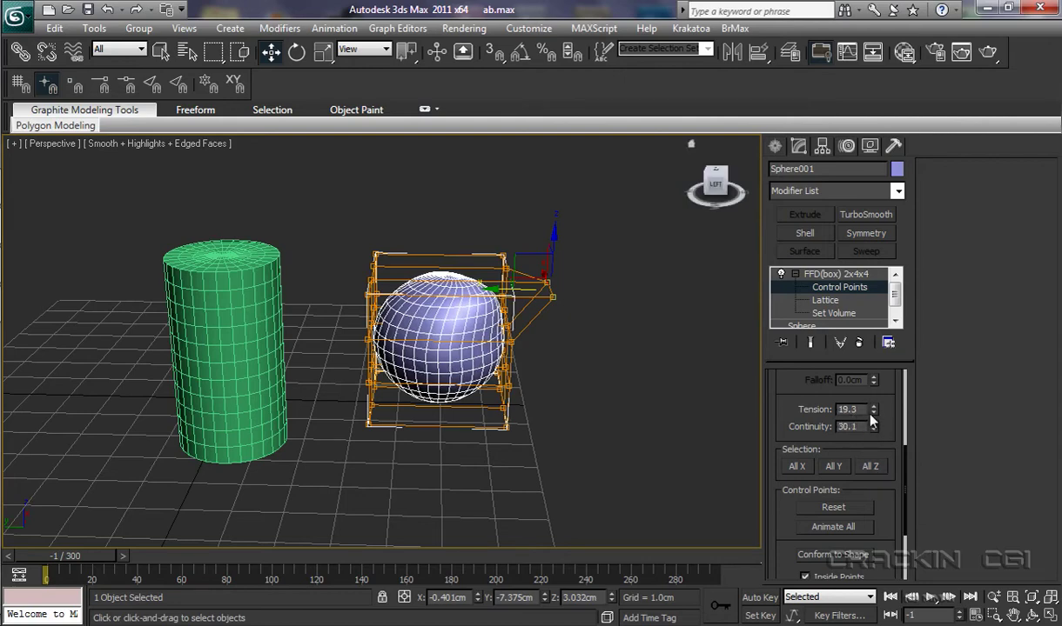
{"action": "mouse_move", "coordinate": [873, 411]}
{"action": "left_mouse_down"}
{"action": "mouse_move", "coordinate": [873, 309]}
{"action": "mouse_move", "coordinate": [874, 392]}
{"action": "left_mouse_up"}
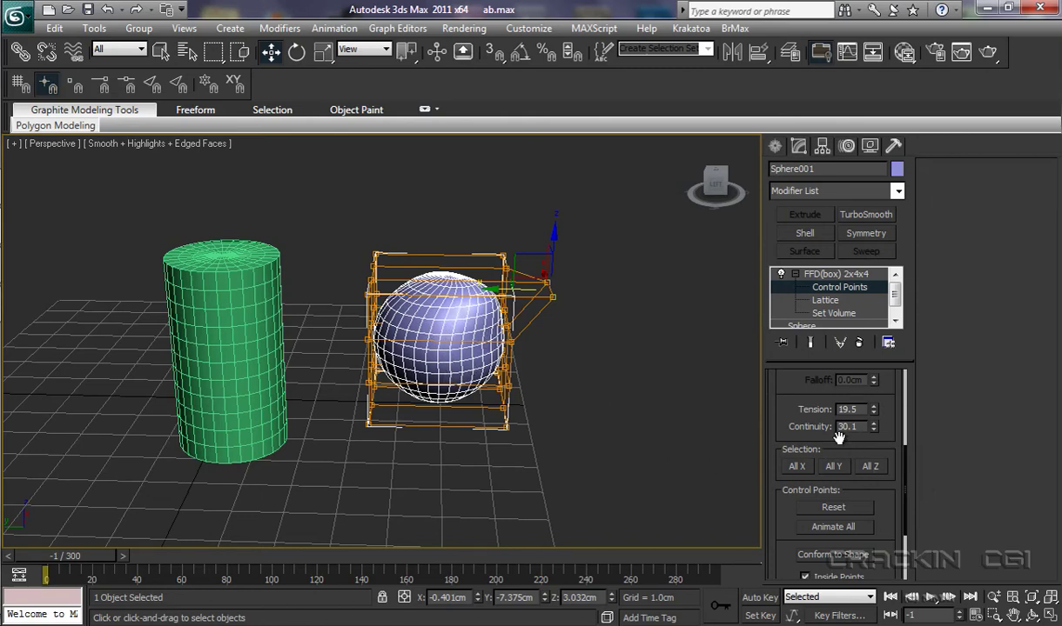
{"action": "left_click_drag", "start_coordinate": [875, 417], "coordinate": [842, 364]}
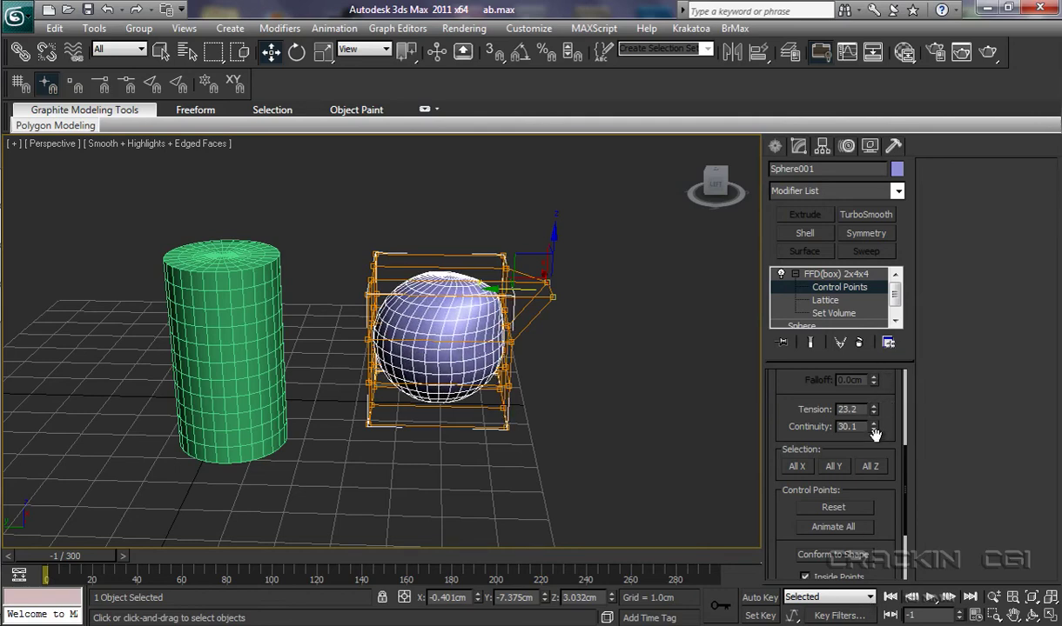
{"action": "mouse_move", "coordinate": [875, 435]}
{"action": "left_mouse_down"}
{"action": "mouse_move", "coordinate": [877, 342]}
{"action": "mouse_move", "coordinate": [888, 449]}
{"action": "left_mouse_up"}
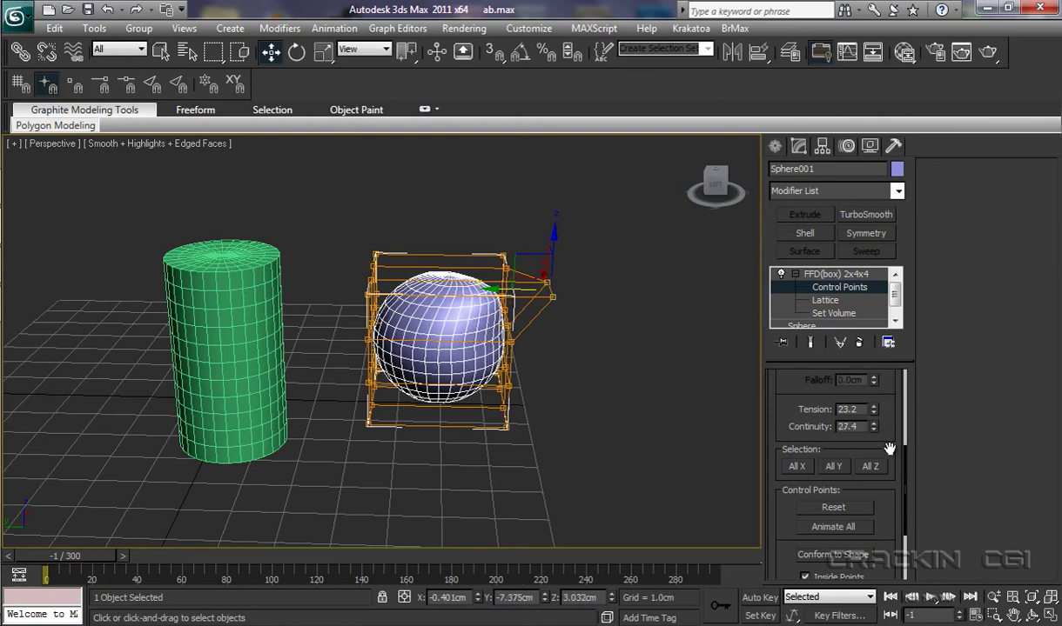